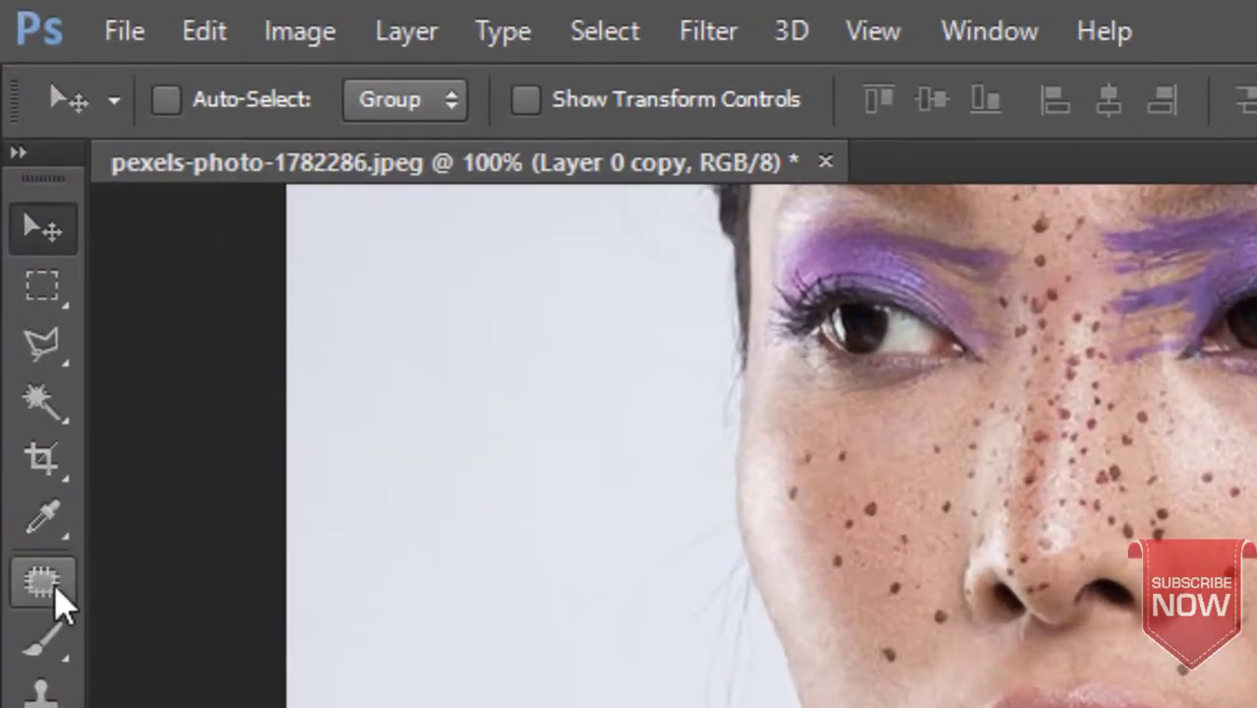
- Choose the Patch Tool from the healing tools group in the toolbar
left_click(54, 595)
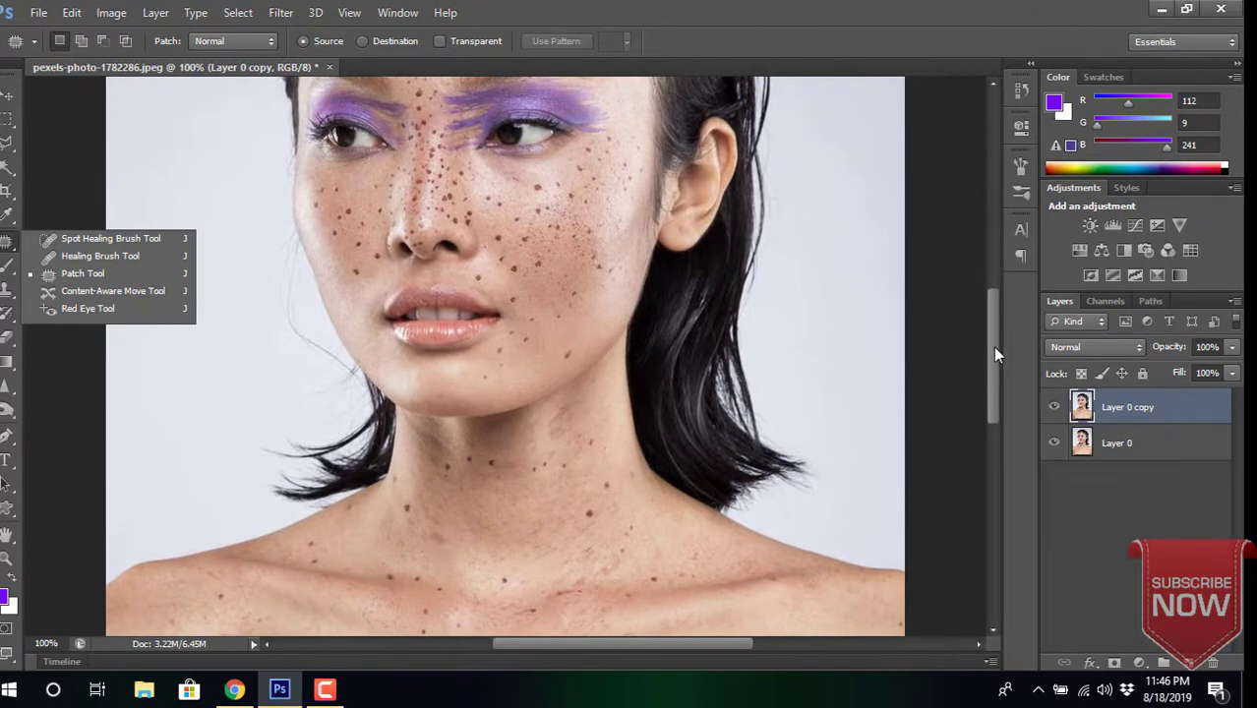
left_click(992, 346)
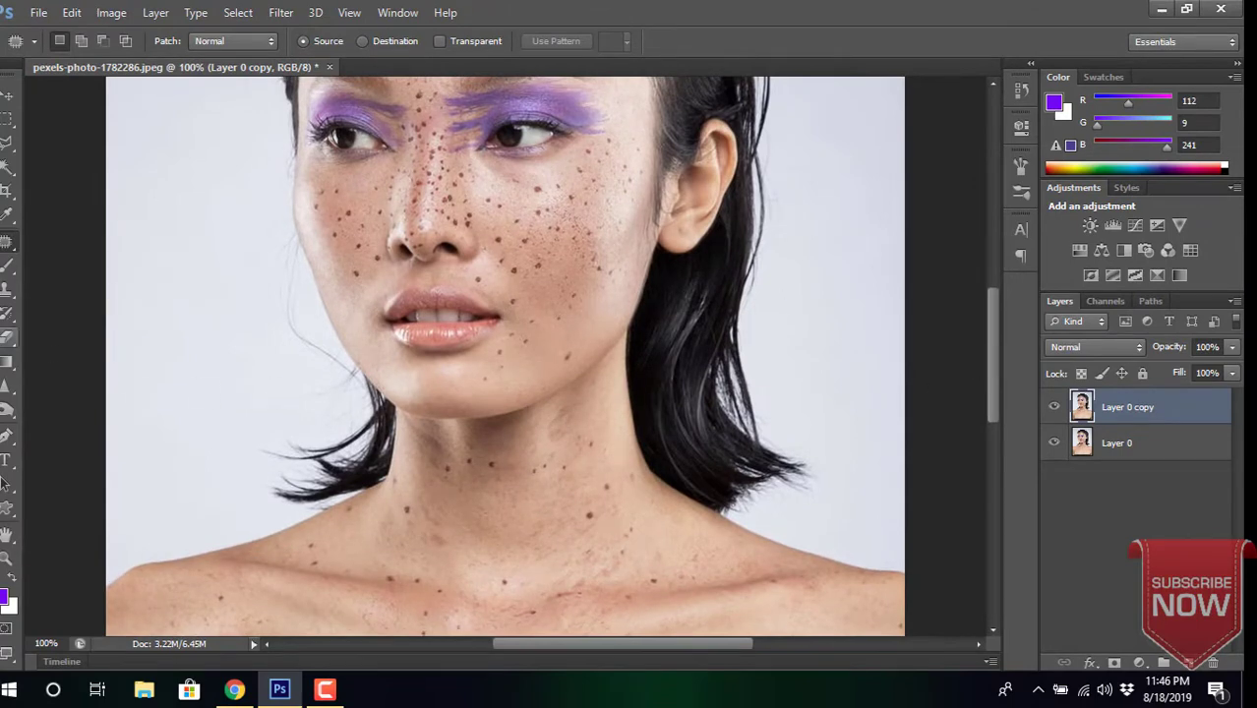
right_click(7, 245)
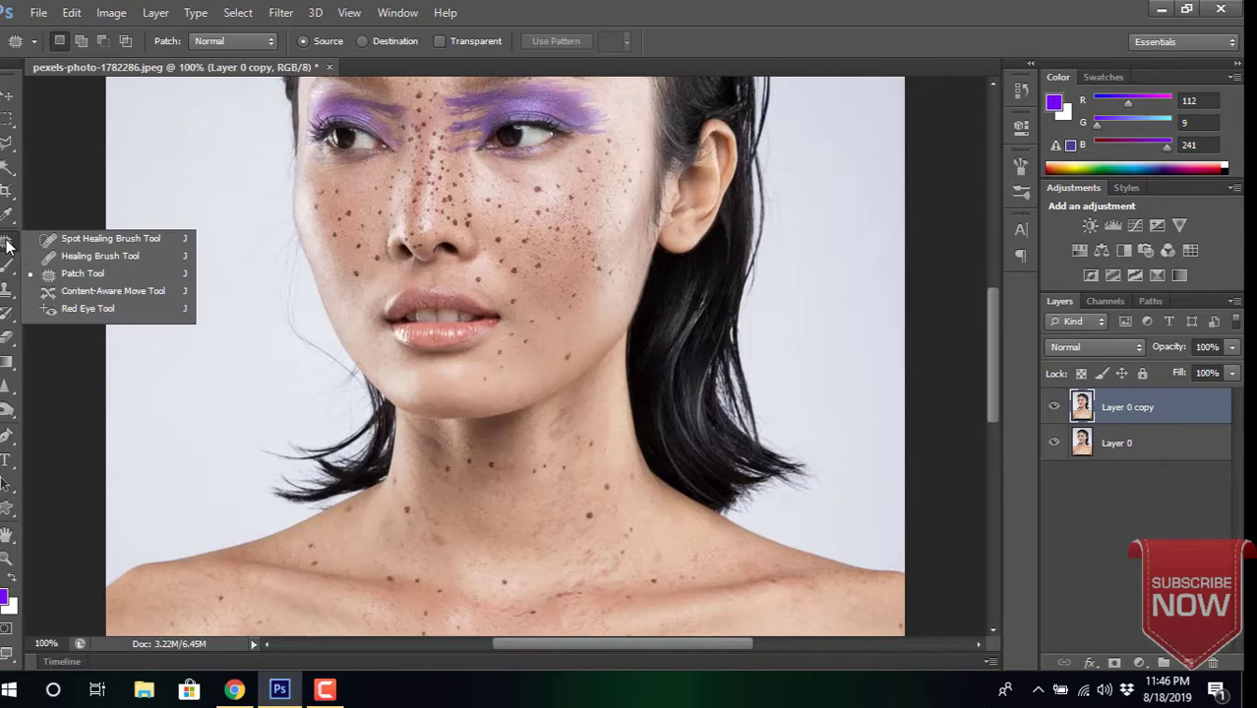
left_click(65, 276)
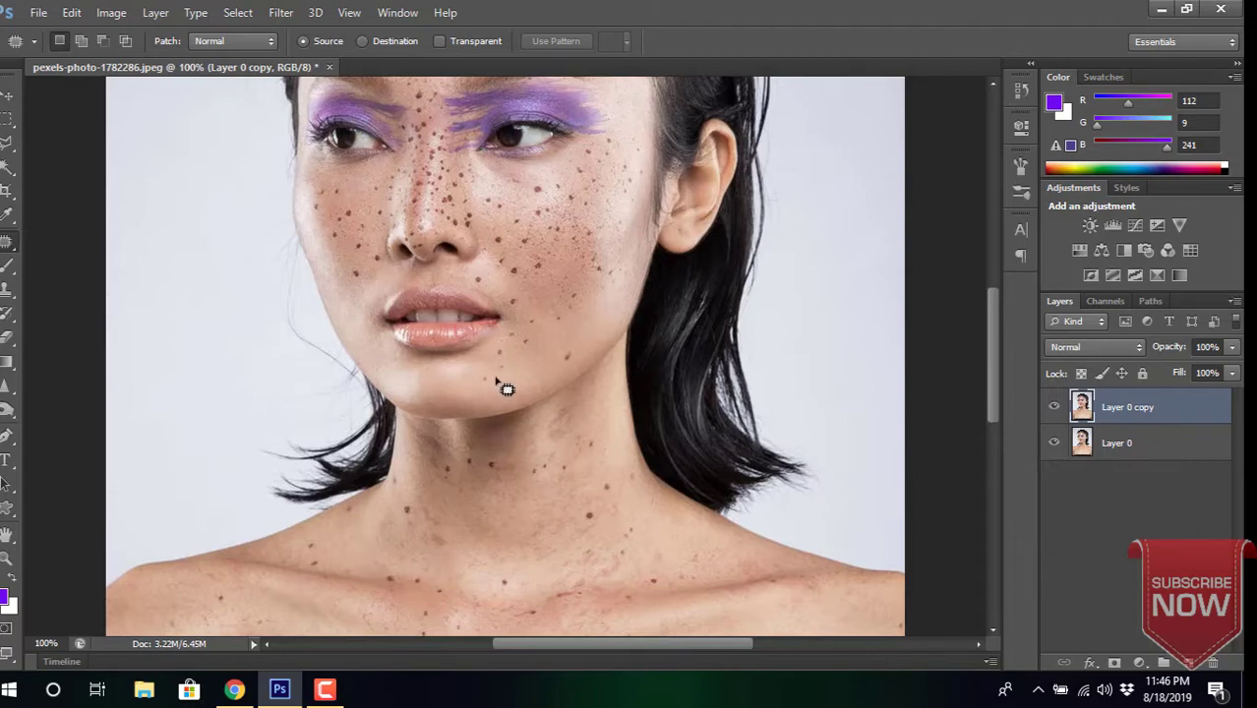
- Outline the first chin freckle with the Patch Tool
left_click_drag(507, 388, 473, 389)
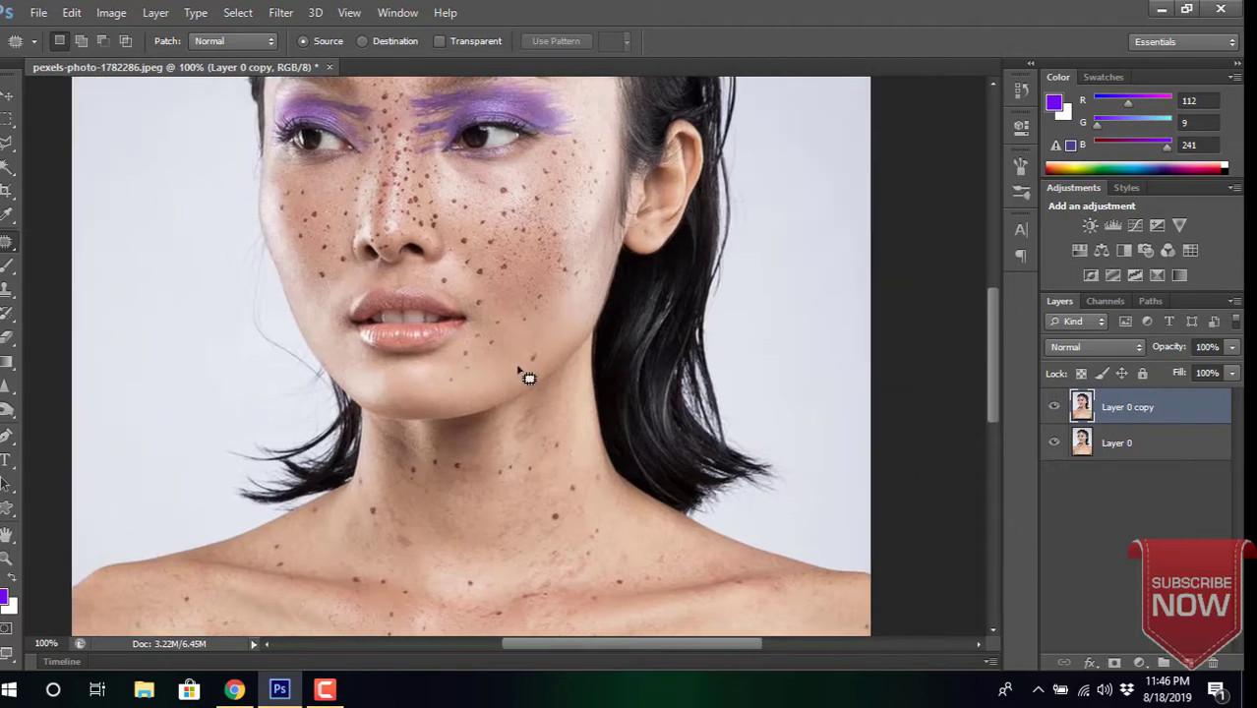
scroll(520, 371, "up", 1)
scroll(519, 371, "up", 1)
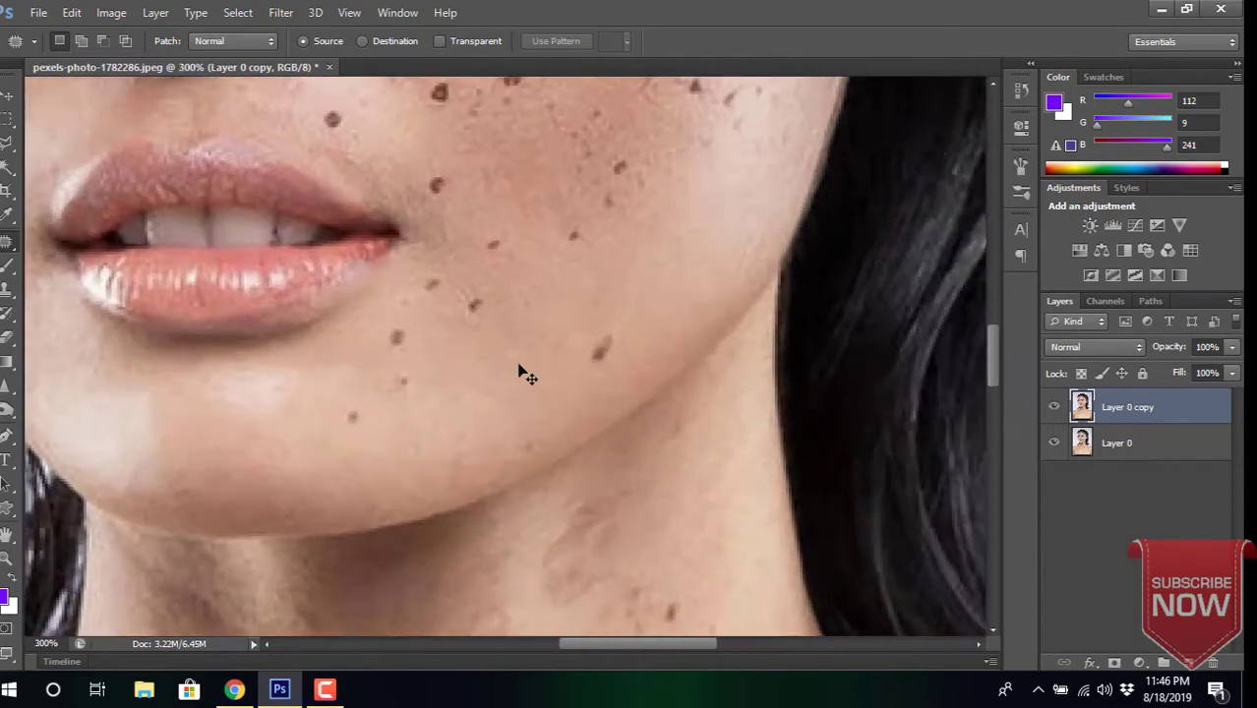
scroll(521, 371, "down", 1)
scroll(521, 371, "down", 1)
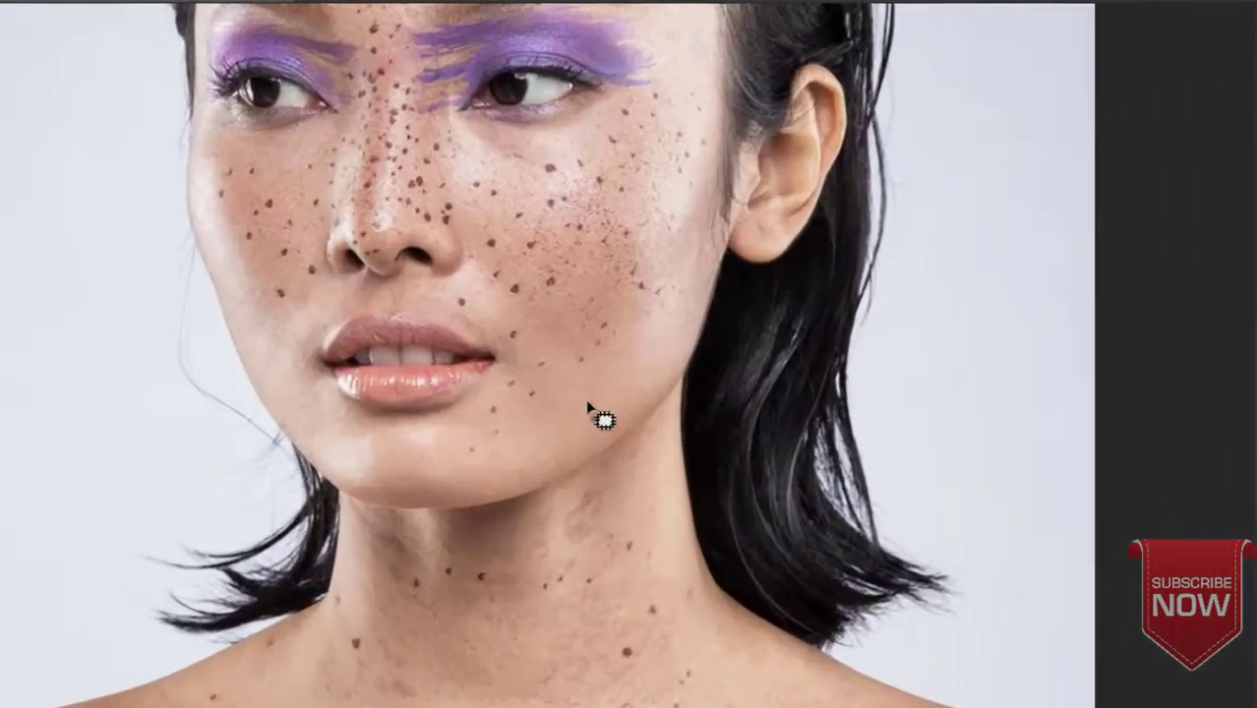
left_click_drag(539, 350, 557, 364)
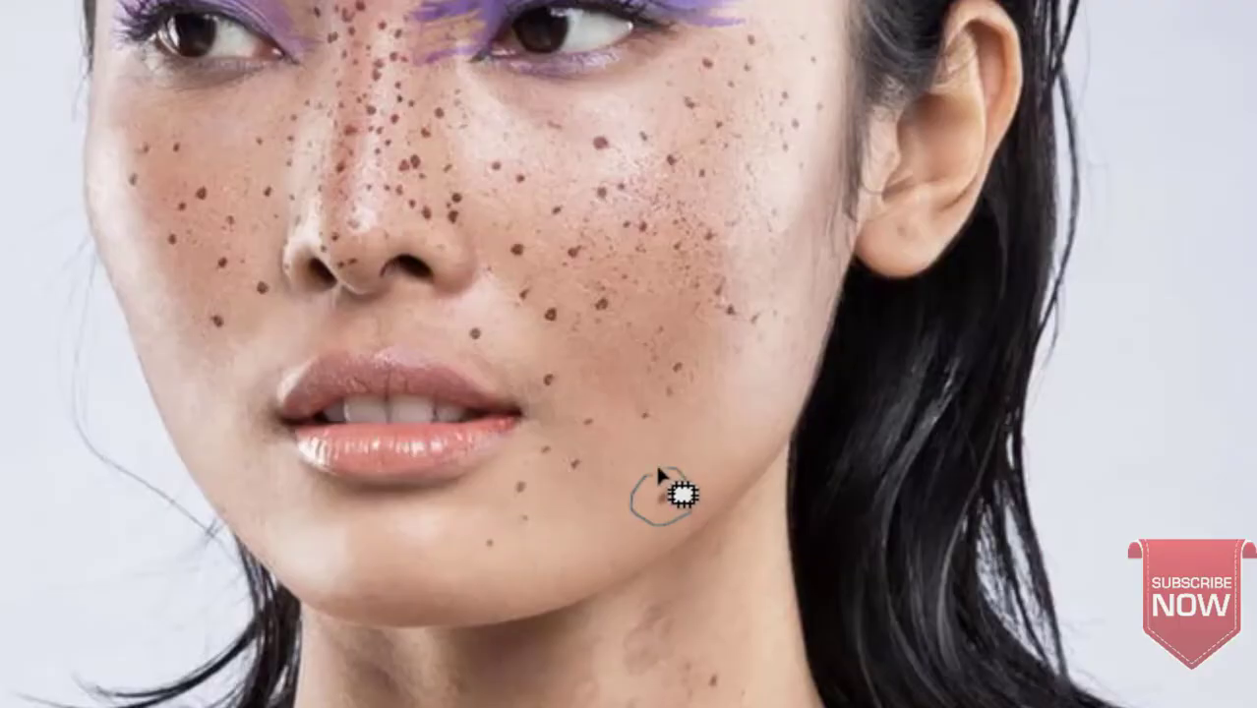
left_click_drag(658, 473, 649, 497)
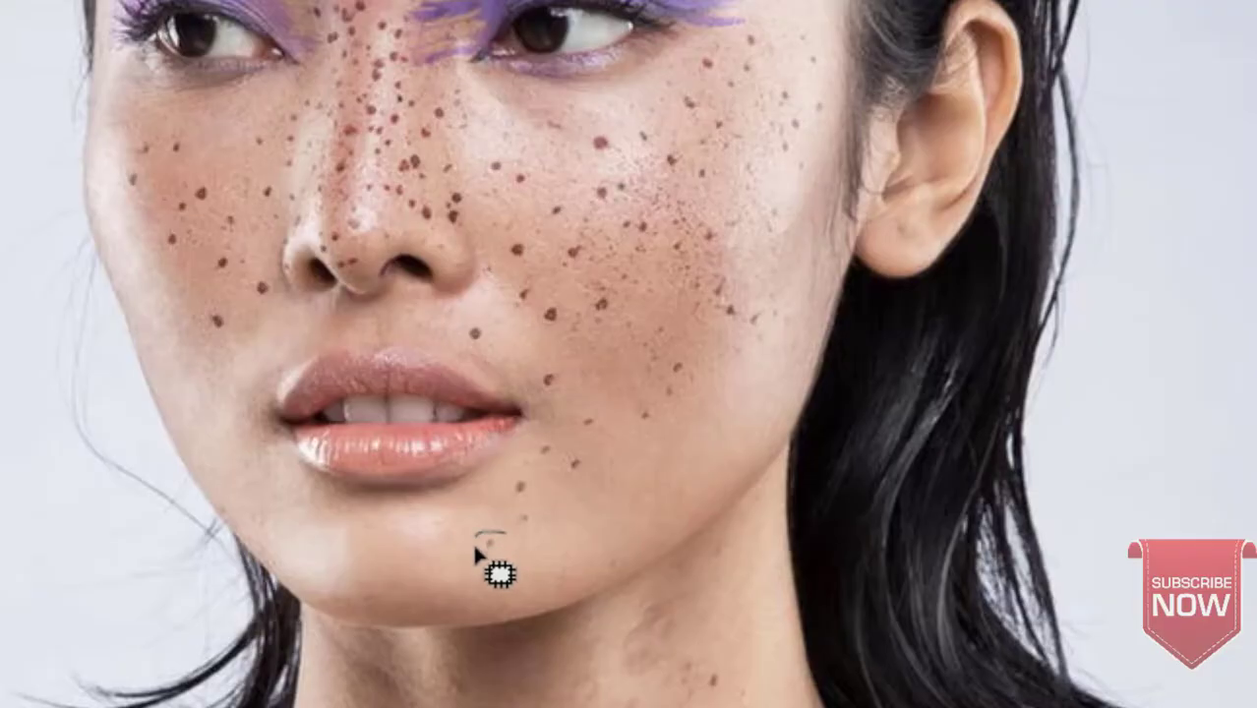
- Outline another chin freckle and drag it onto the clean skin below
left_click_drag(487, 534, 495, 570)
left_click_drag(531, 523, 515, 519)
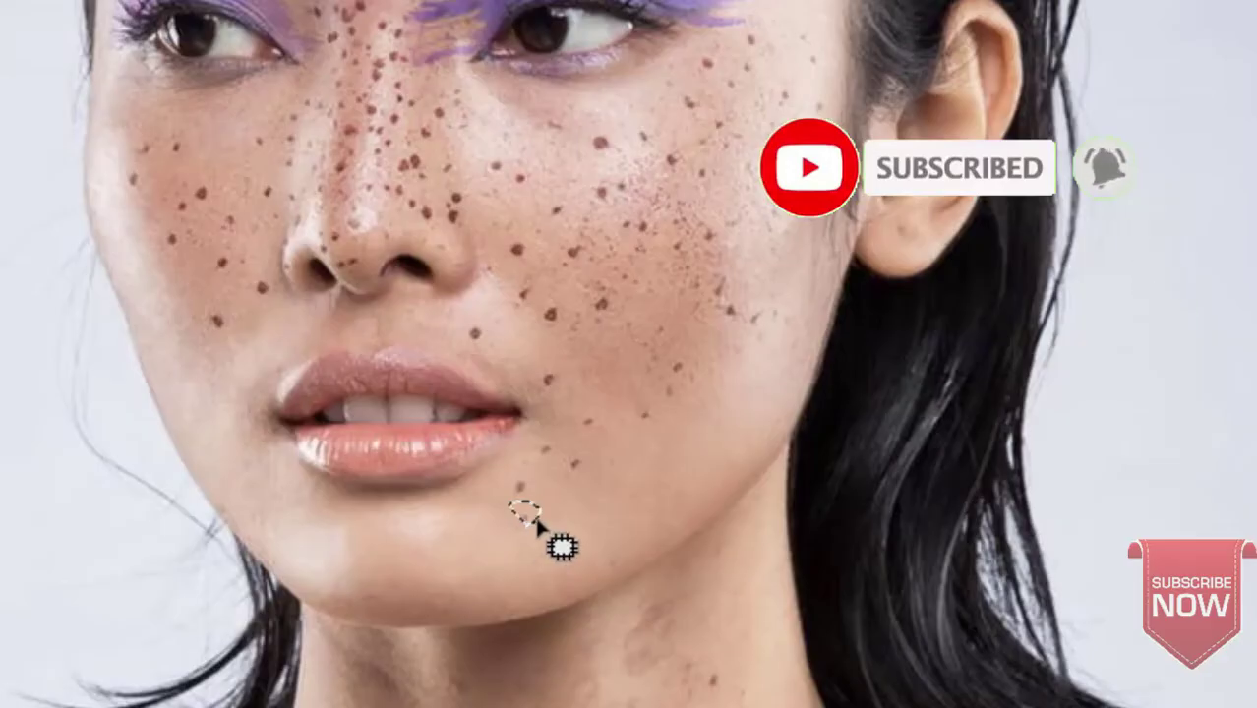
mouse_move(528, 517)
left_mouse_down()
mouse_move(485, 555)
mouse_move(531, 502)
mouse_move(589, 483)
left_mouse_up()
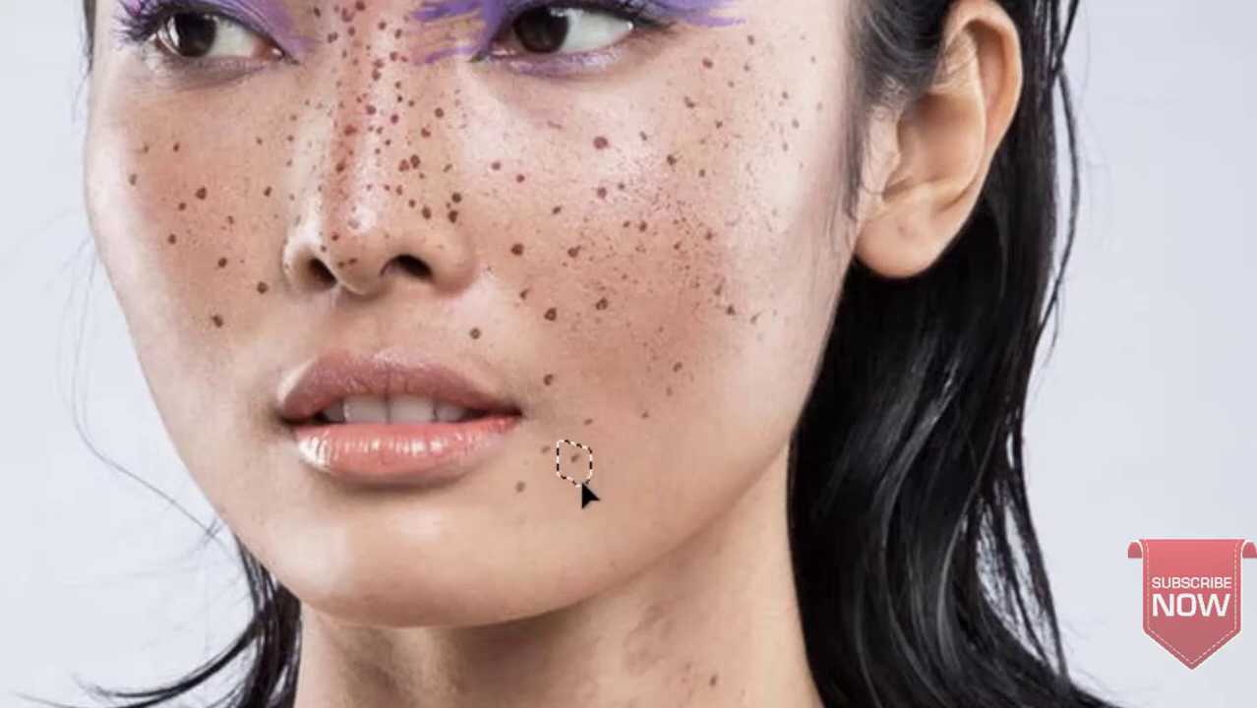
mouse_move(588, 518)
left_mouse_down()
mouse_move(504, 481)
mouse_move(547, 547)
left_mouse_up()
- Deselect the unfinished selection near the mouth and outline the freckles beside the mouth
left_click_drag(531, 444, 541, 464)
left_click(596, 458)
mouse_move(587, 429)
left_mouse_down()
mouse_move(603, 404)
mouse_move(594, 459)
left_mouse_up()
key("ctrl+d")
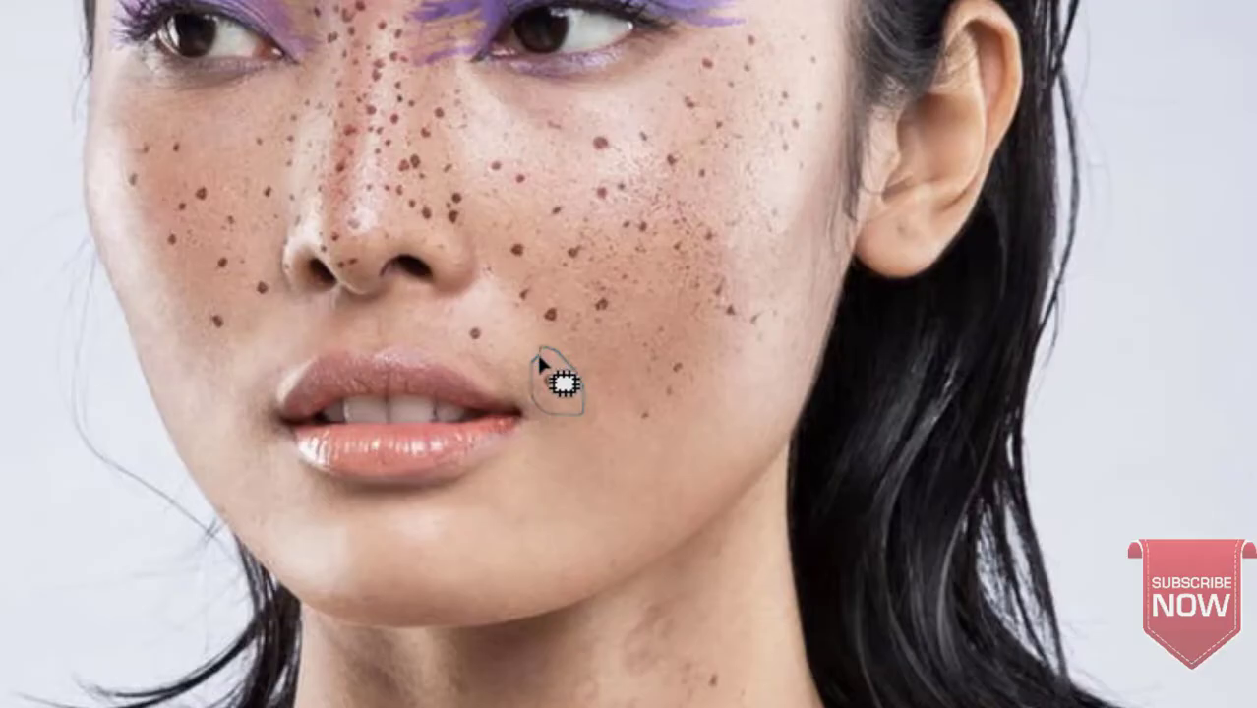
left_click_drag(535, 350, 593, 482)
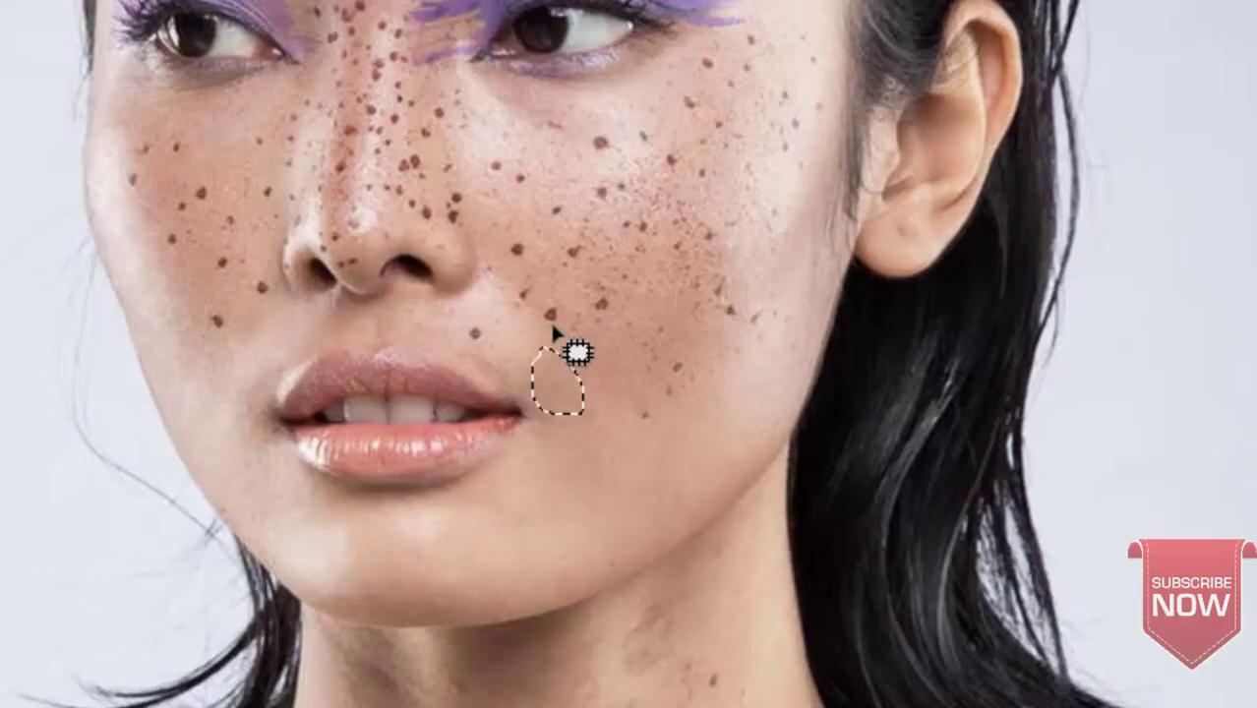
- Patch the freckle near the mouth corner with clean skin, then zoom in to 200%
mouse_move(547, 331)
left_mouse_down()
mouse_move(497, 337)
mouse_move(492, 362)
left_mouse_up()
key("ctrl+d")
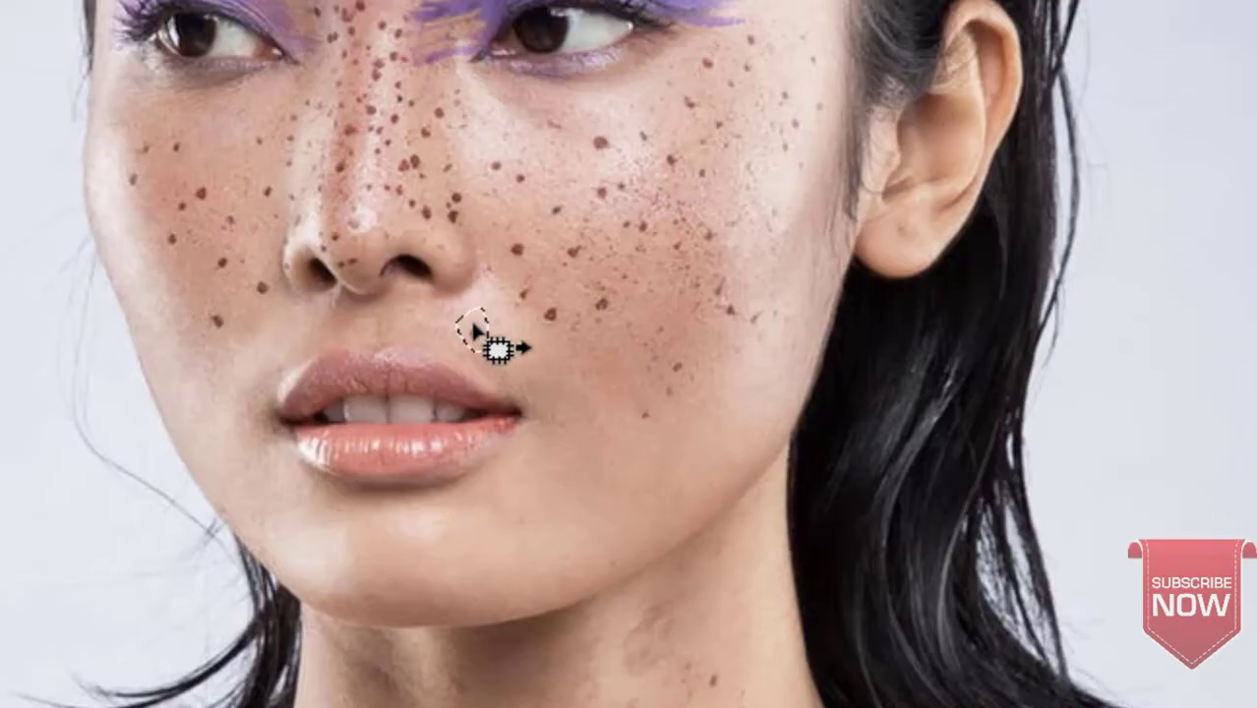
left_click_drag(593, 472, 593, 482)
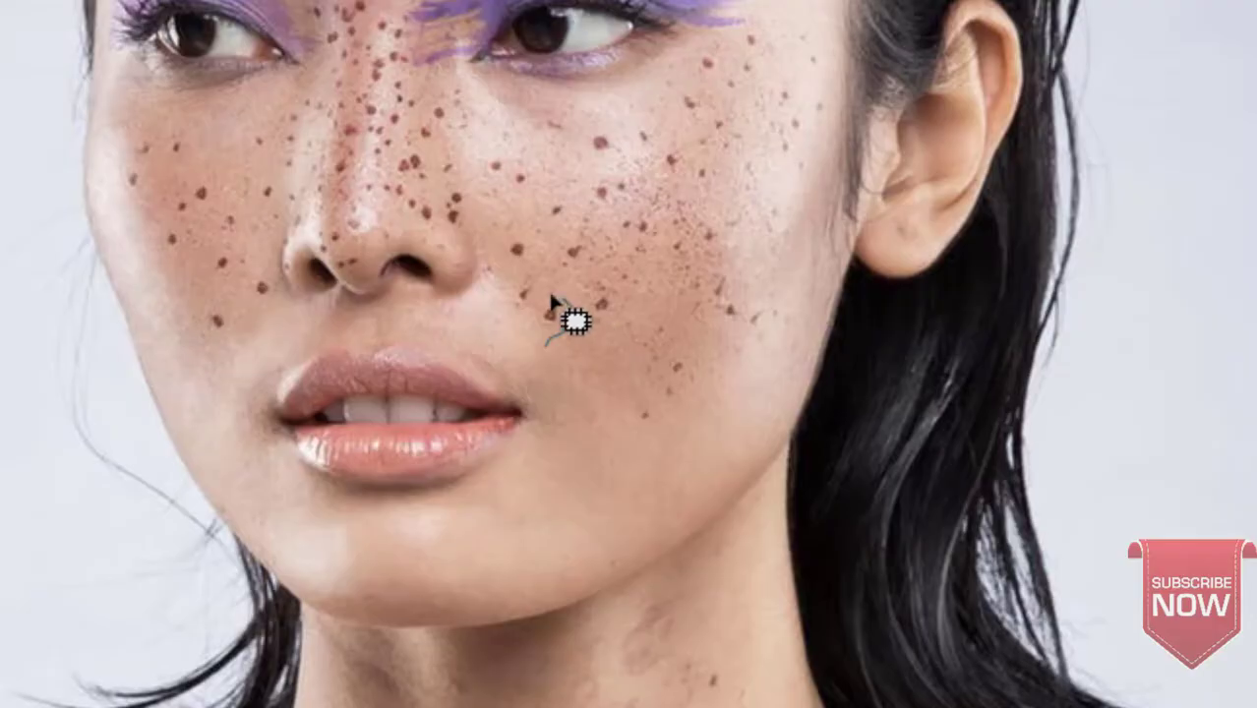
left_click_drag(546, 339, 585, 430)
key("ctrl+plus")
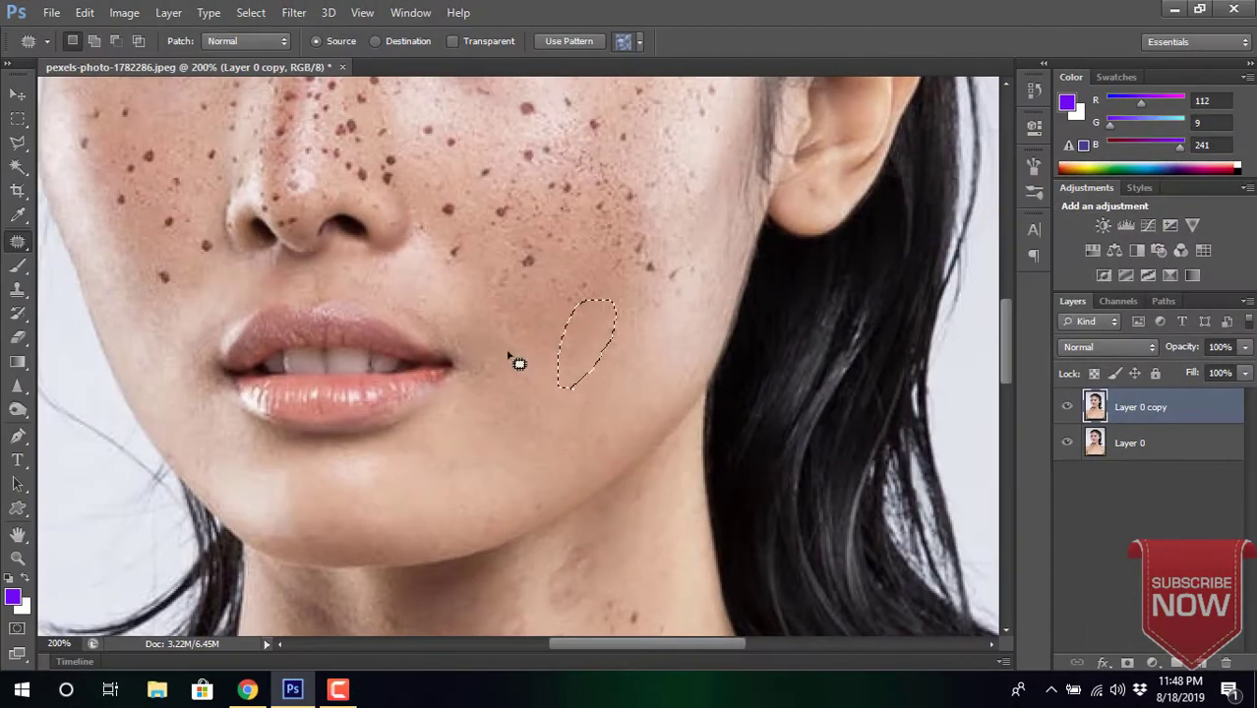
- Patch the freckles on the upper and lower right cheek with clean skin
mouse_move(524, 273)
left_mouse_down()
mouse_move(534, 282)
mouse_move(468, 277)
left_mouse_up()
left_click_drag(674, 254, 541, 311)
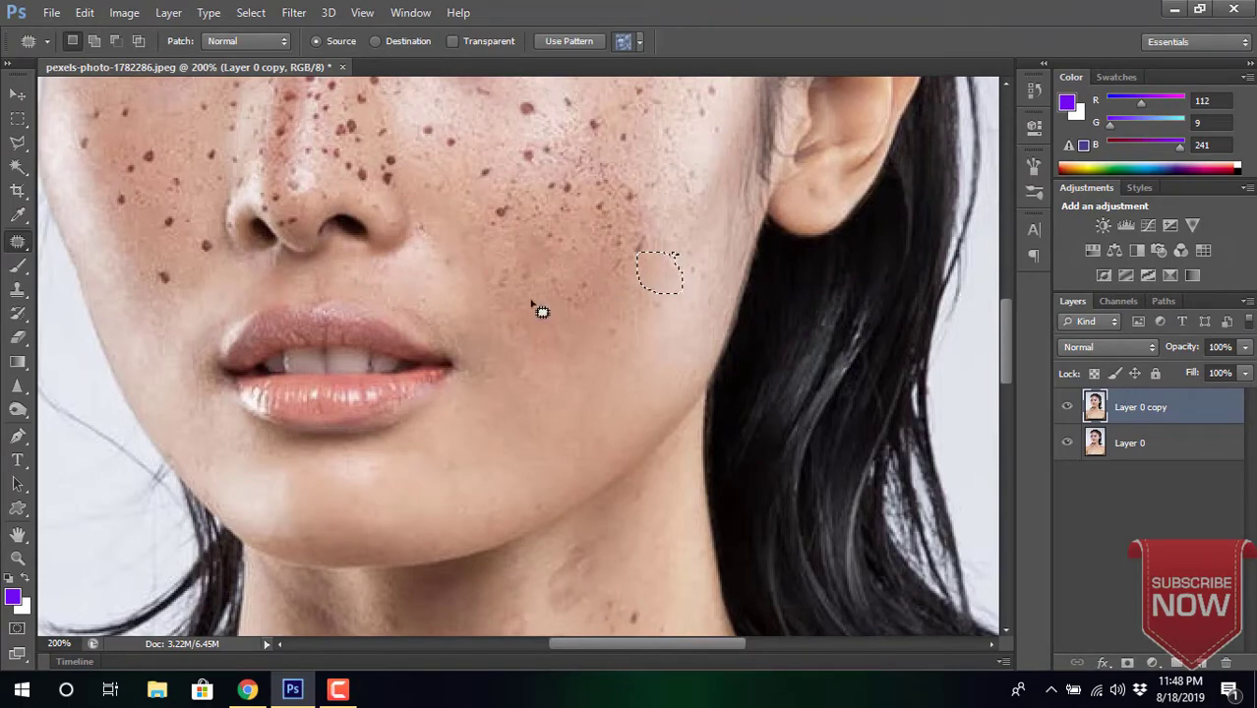
left_click_drag(427, 323, 407, 283)
mouse_move(368, 241)
left_mouse_down()
mouse_move(345, 202)
mouse_move(361, 244)
left_mouse_up()
left_click_drag(445, 254, 487, 421)
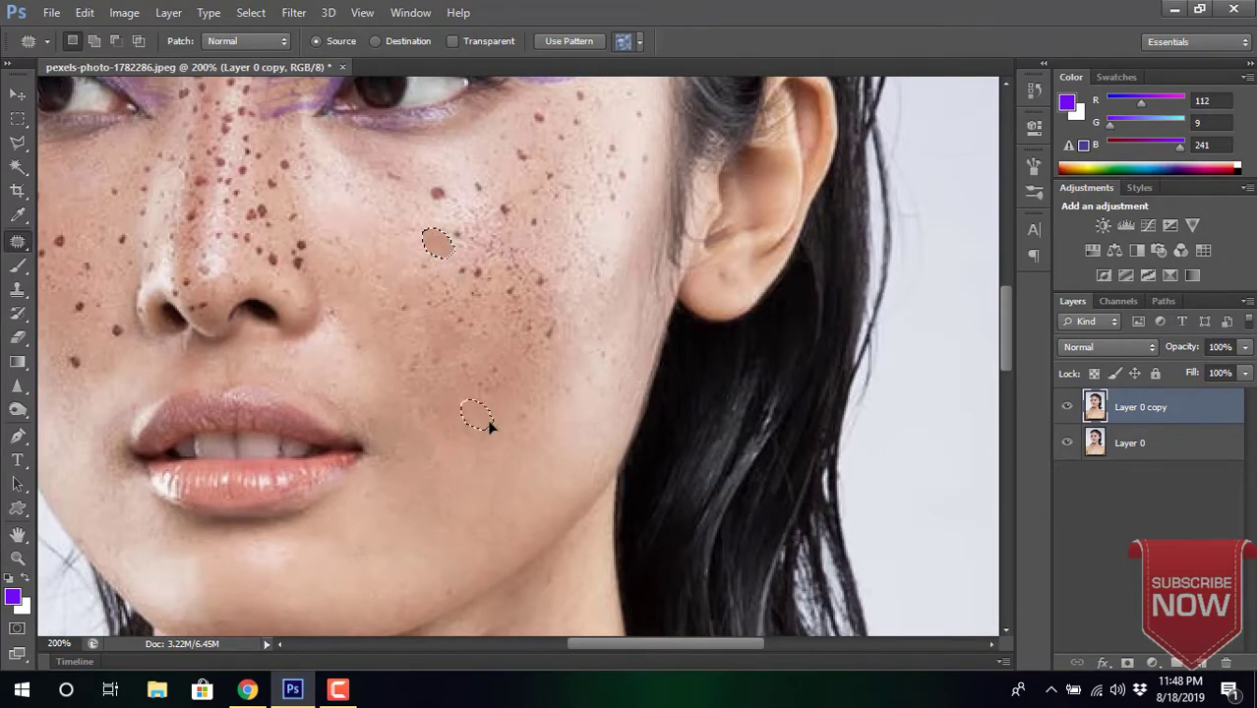
mouse_move(578, 338)
left_mouse_down()
mouse_move(561, 317)
mouse_move(499, 463)
left_mouse_up()
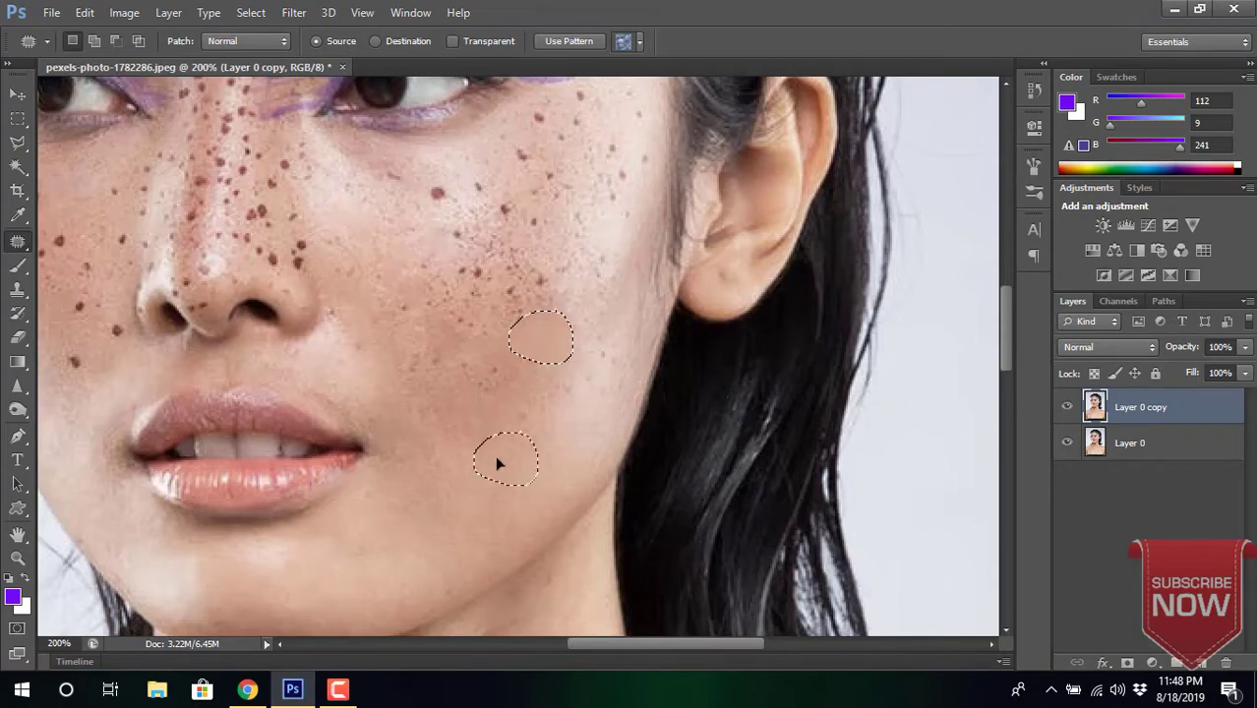
left_click_drag(531, 394, 536, 418)
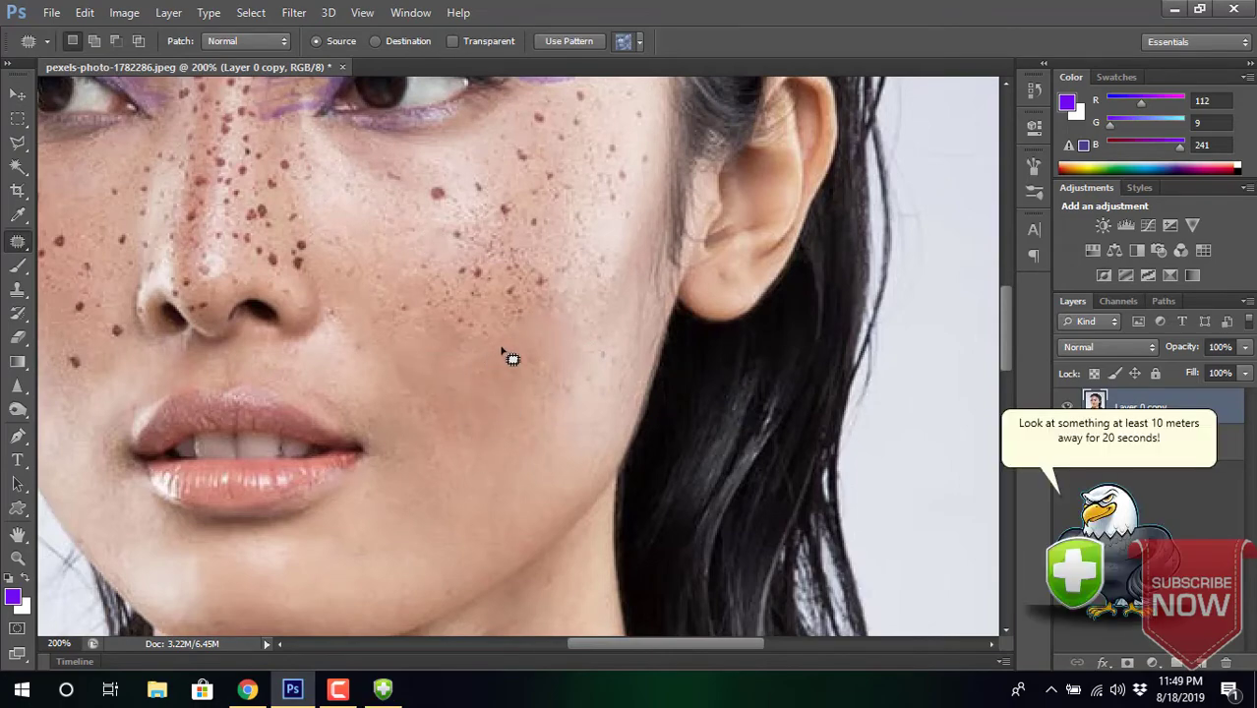
- Patch the remaining cheek freckles toward the eye, deselecting between patches
mouse_move(515, 332)
left_mouse_down()
mouse_move(568, 290)
mouse_move(513, 329)
left_mouse_up()
mouse_move(502, 285)
left_mouse_down()
mouse_move(451, 337)
mouse_move(435, 323)
mouse_move(463, 280)
mouse_move(445, 398)
left_mouse_up()
scroll(548, 425, "up", 2)
mouse_move(467, 257)
left_mouse_down()
mouse_move(491, 302)
mouse_move(512, 309)
mouse_move(470, 293)
mouse_move(477, 365)
mouse_move(463, 292)
mouse_move(437, 337)
mouse_move(493, 277)
mouse_move(482, 280)
left_mouse_up()
key("ctrl+d")
mouse_move(578, 230)
left_mouse_down()
mouse_move(573, 287)
mouse_move(556, 267)
left_mouse_up()
- Patch the freckles beside and along the nose with clean cheek skin
scroll(480, 394, "left", 5)
left_click_drag(448, 239, 458, 386)
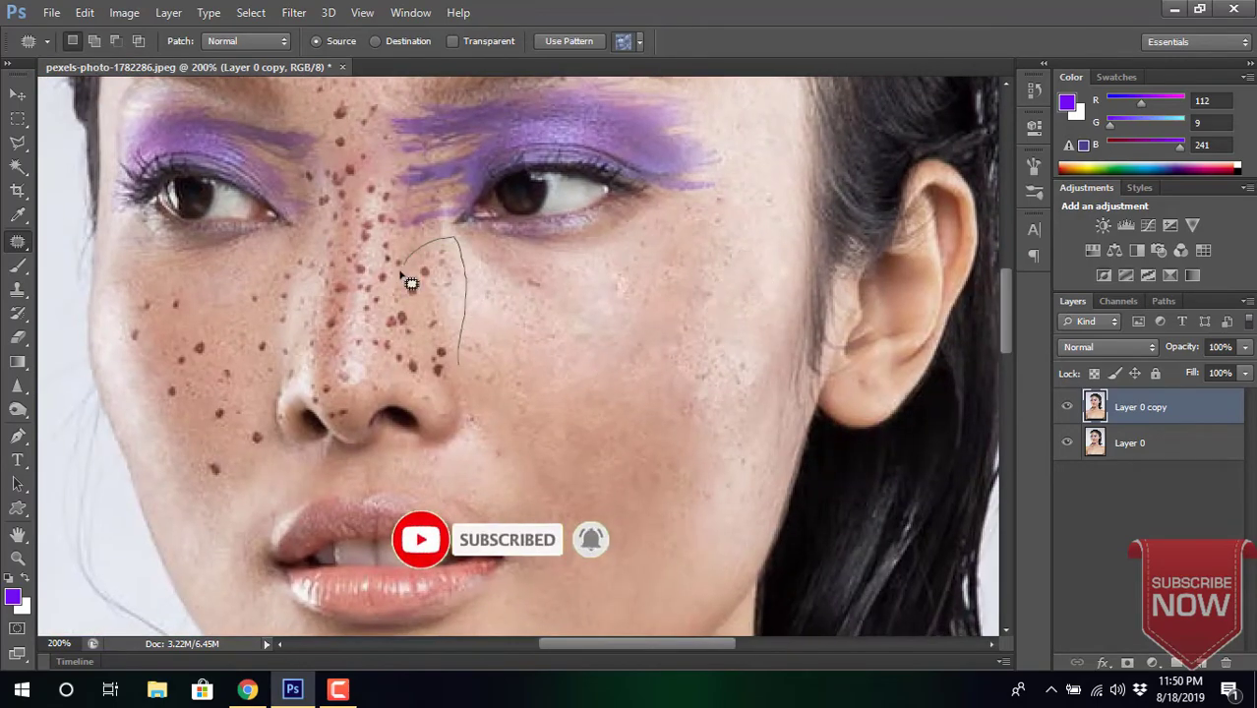
left_click_drag(486, 341, 551, 365)
left_click_drag(444, 407, 682, 459)
scroll(588, 365, "left", 3)
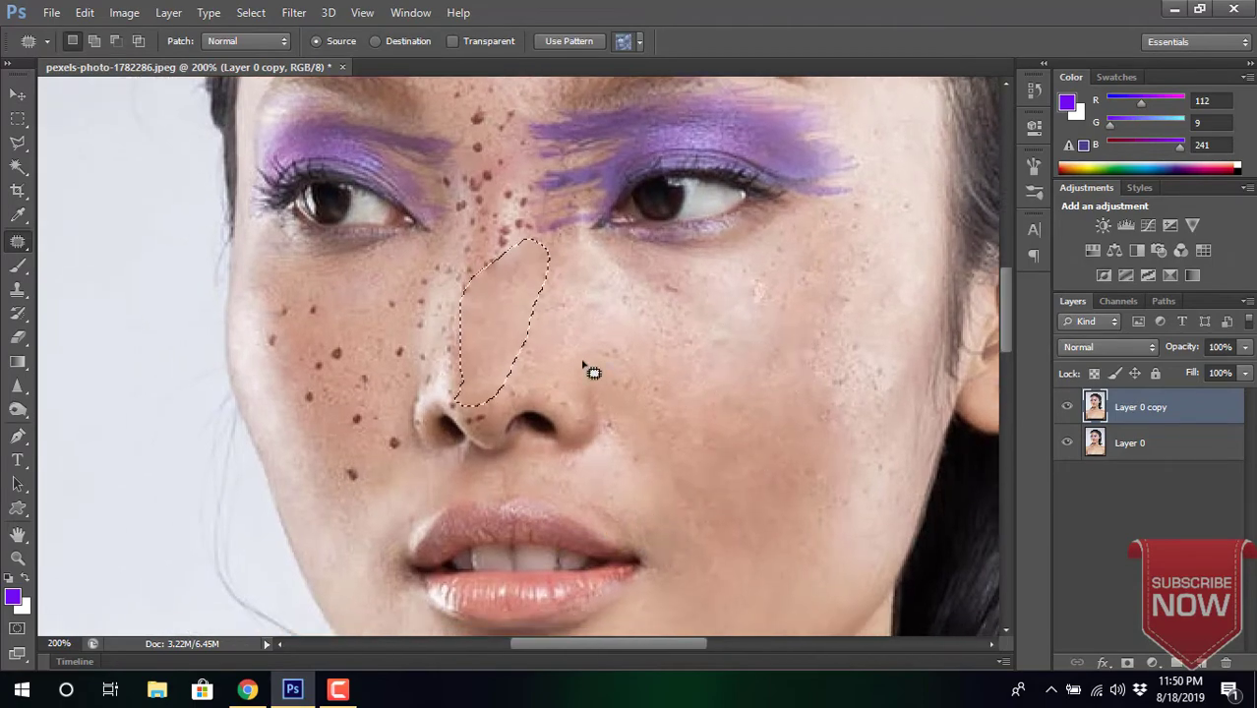
left_click(495, 421)
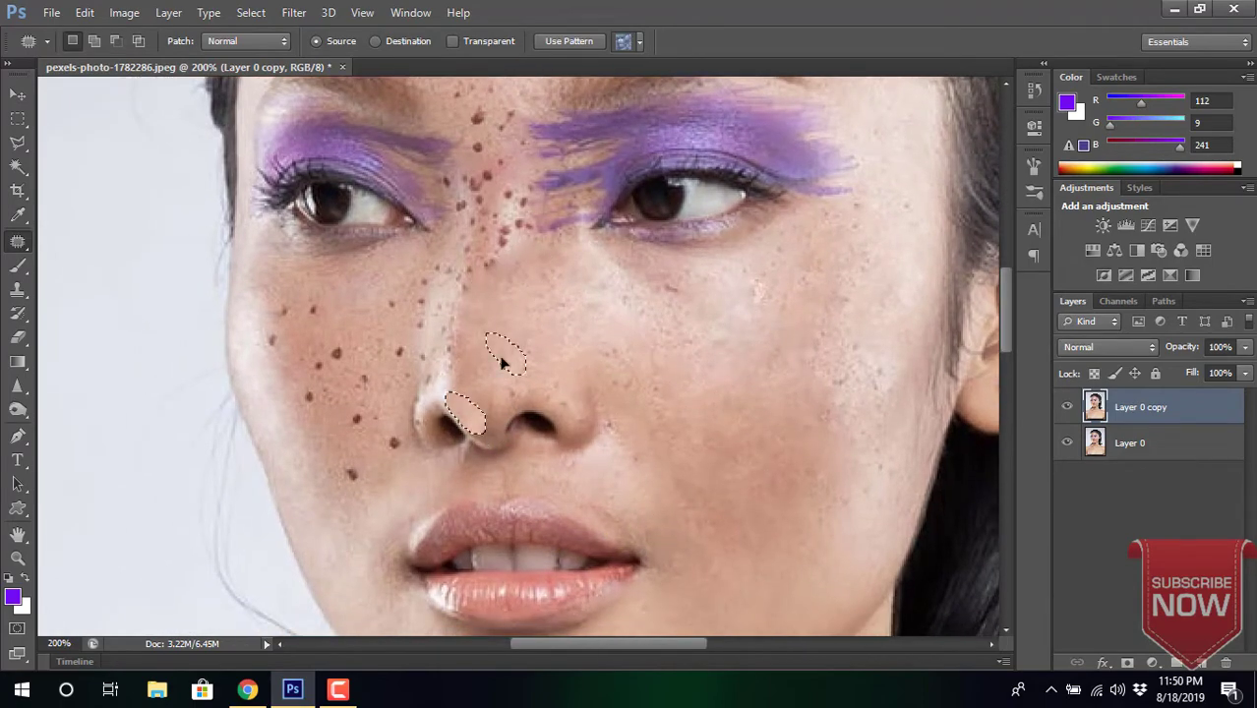
scroll(494, 358, "up", 2)
mouse_move(479, 343)
left_mouse_down()
mouse_move(430, 446)
mouse_move(491, 351)
mouse_move(715, 444)
left_mouse_up()
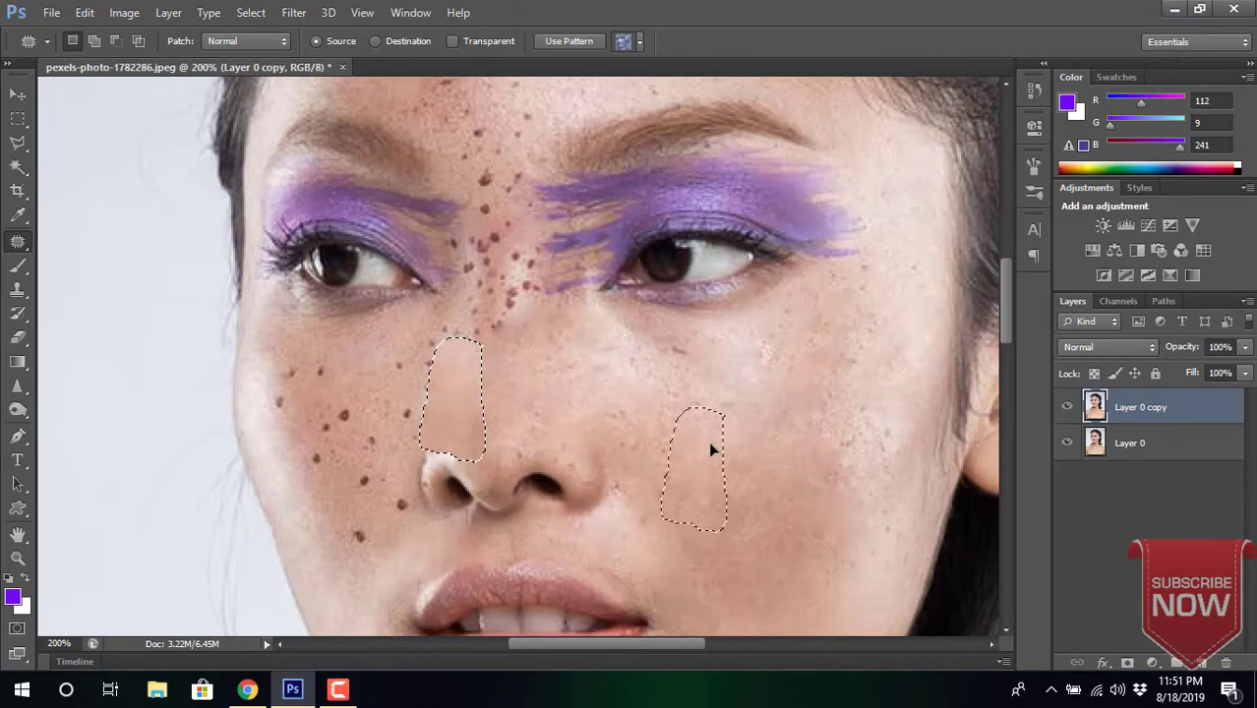
scroll(723, 415, "left", 3)
mouse_move(442, 474)
left_mouse_down()
mouse_move(475, 430)
mouse_move(441, 474)
mouse_move(491, 603)
left_mouse_up()
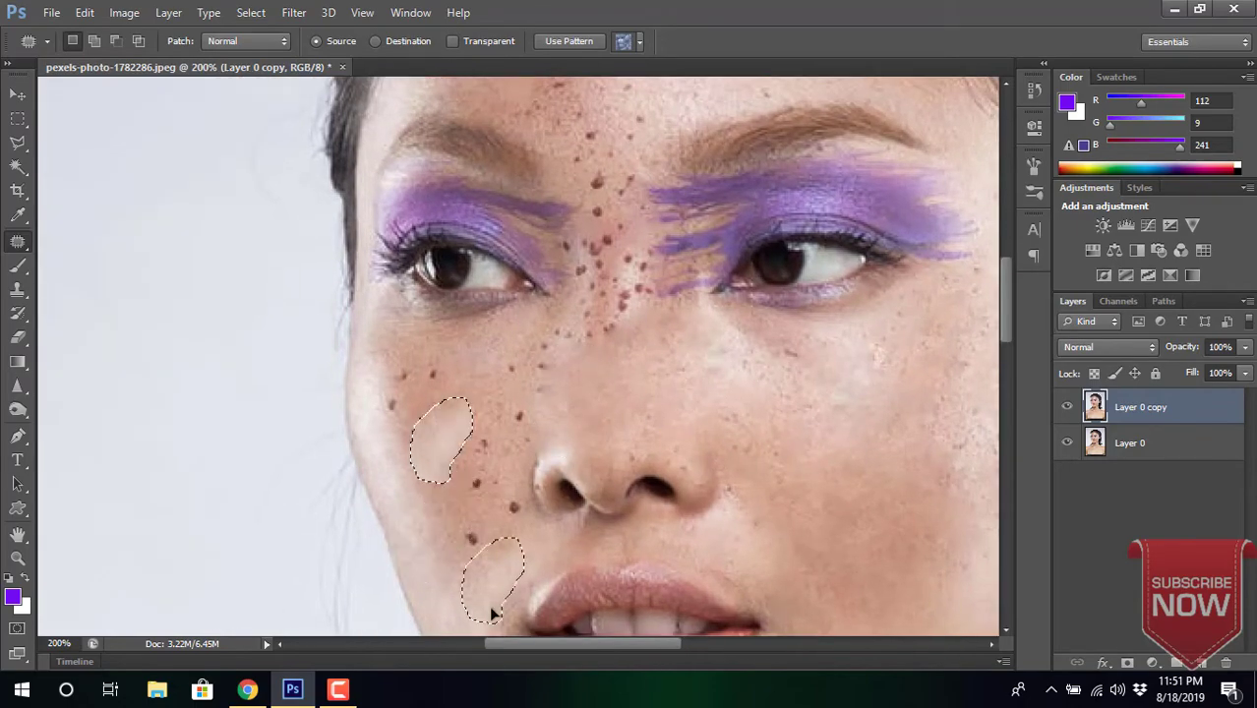
- Patch the cheek freckles by the nostril, then the nose bridge and forehead between the brows
mouse_move(463, 435)
left_mouse_down()
mouse_move(408, 435)
mouse_move(393, 417)
left_mouse_up()
left_click_drag(418, 384, 866, 504)
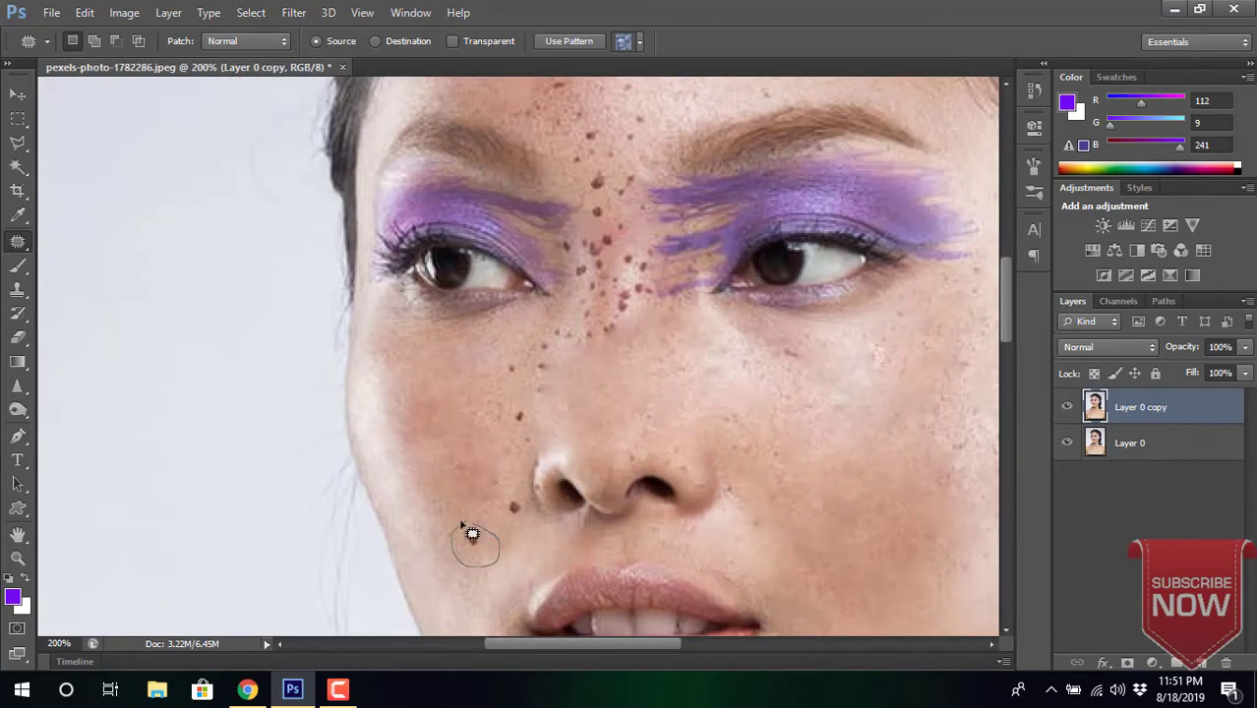
mouse_move(511, 489)
left_mouse_down()
mouse_move(528, 499)
mouse_move(511, 489)
left_mouse_up()
left_click_drag(513, 502, 477, 471)
left_click_drag(519, 435, 513, 376)
mouse_move(557, 346)
left_mouse_down()
mouse_move(549, 334)
mouse_move(836, 455)
left_mouse_up()
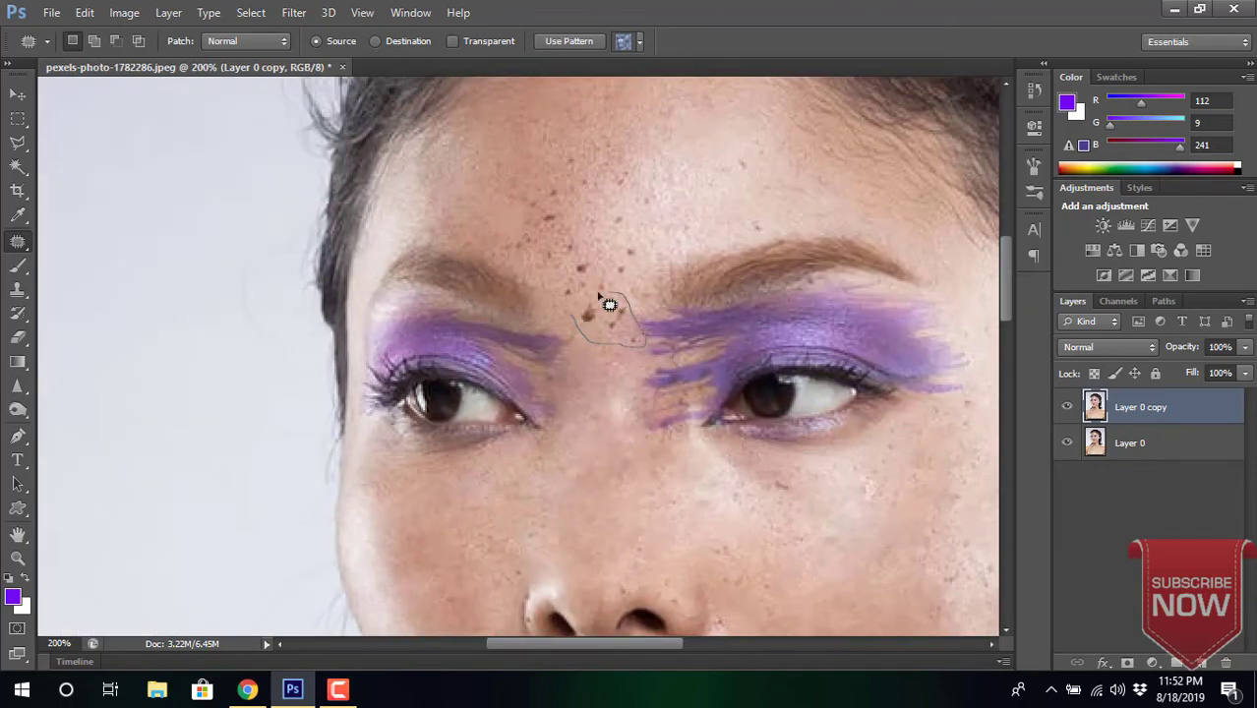
mouse_move(582, 413)
left_mouse_down()
mouse_move(593, 245)
mouse_move(710, 180)
left_mouse_up()
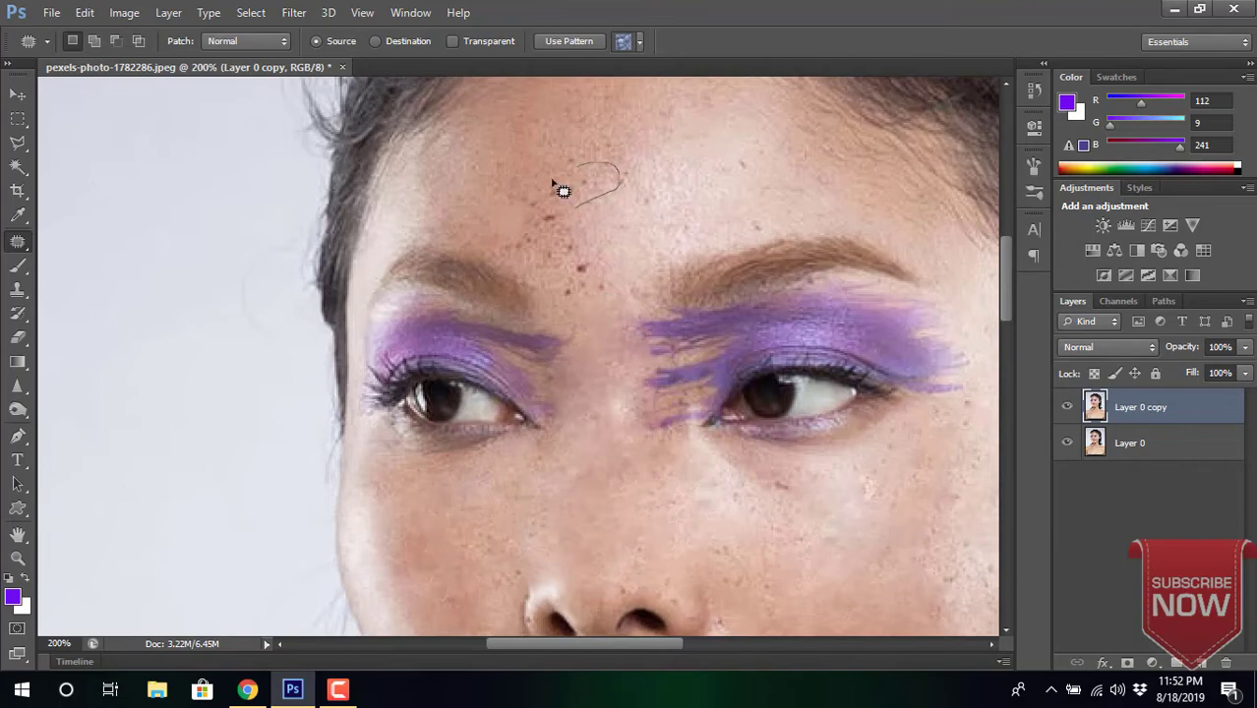
left_click_drag(578, 218, 580, 220)
- Patch the dark spots on the neck with nearby clean skin
scroll(611, 337, "down", 5)
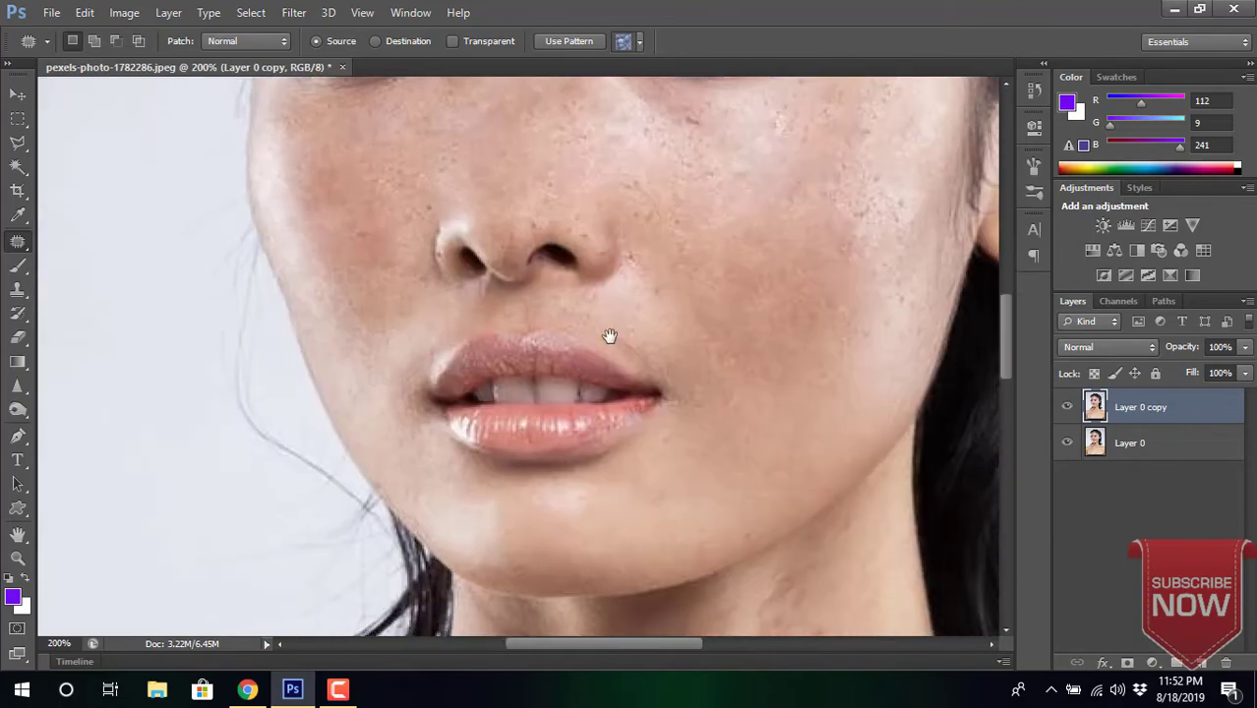
scroll(589, 317, "down", 5)
left_click_drag(590, 314, 551, 413)
left_click_drag(688, 300, 672, 301)
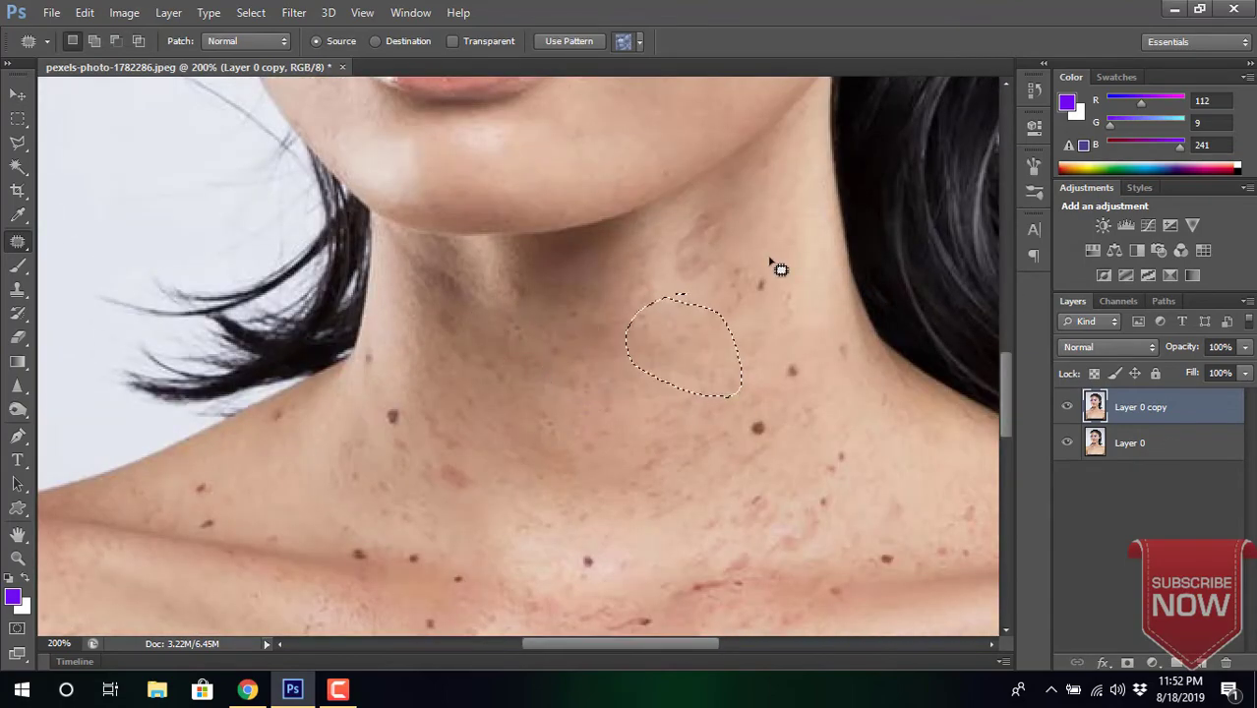
left_click_drag(689, 349, 777, 267)
left_click_drag(747, 413, 743, 426)
left_click_drag(777, 349, 791, 359)
mouse_move(403, 386)
left_mouse_down()
mouse_move(407, 424)
mouse_move(388, 359)
left_mouse_up()
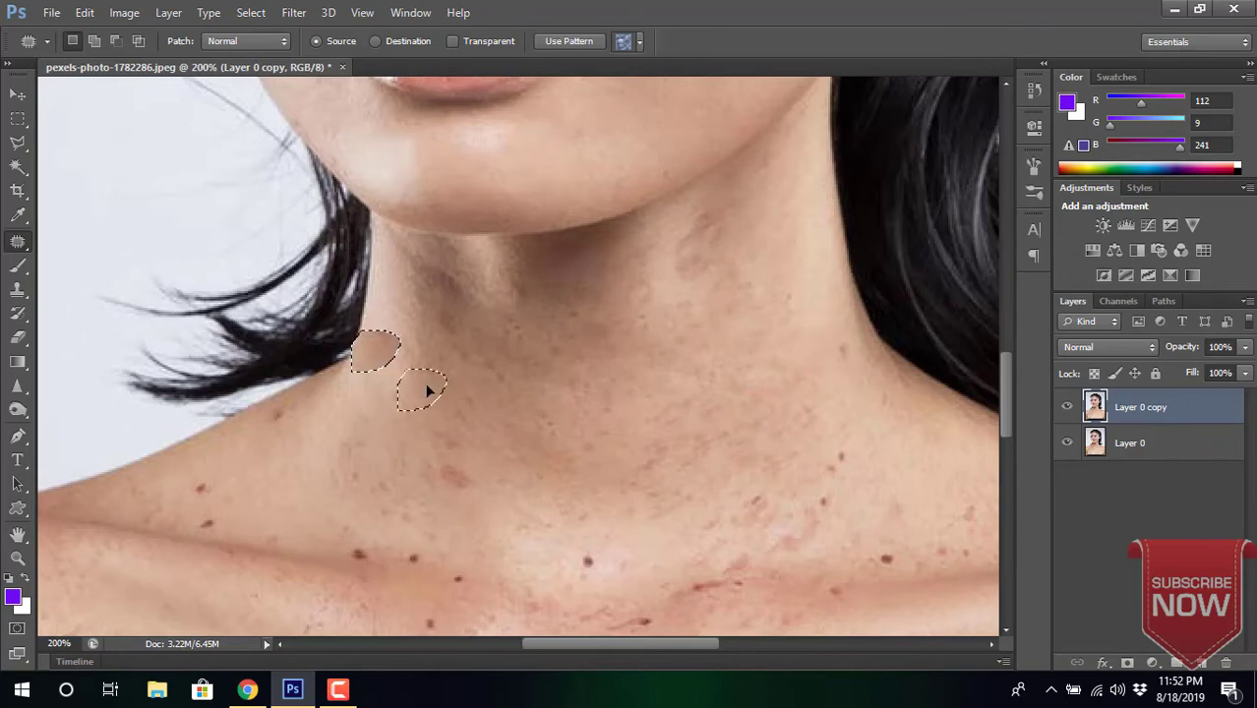
left_click_drag(379, 515, 364, 566)
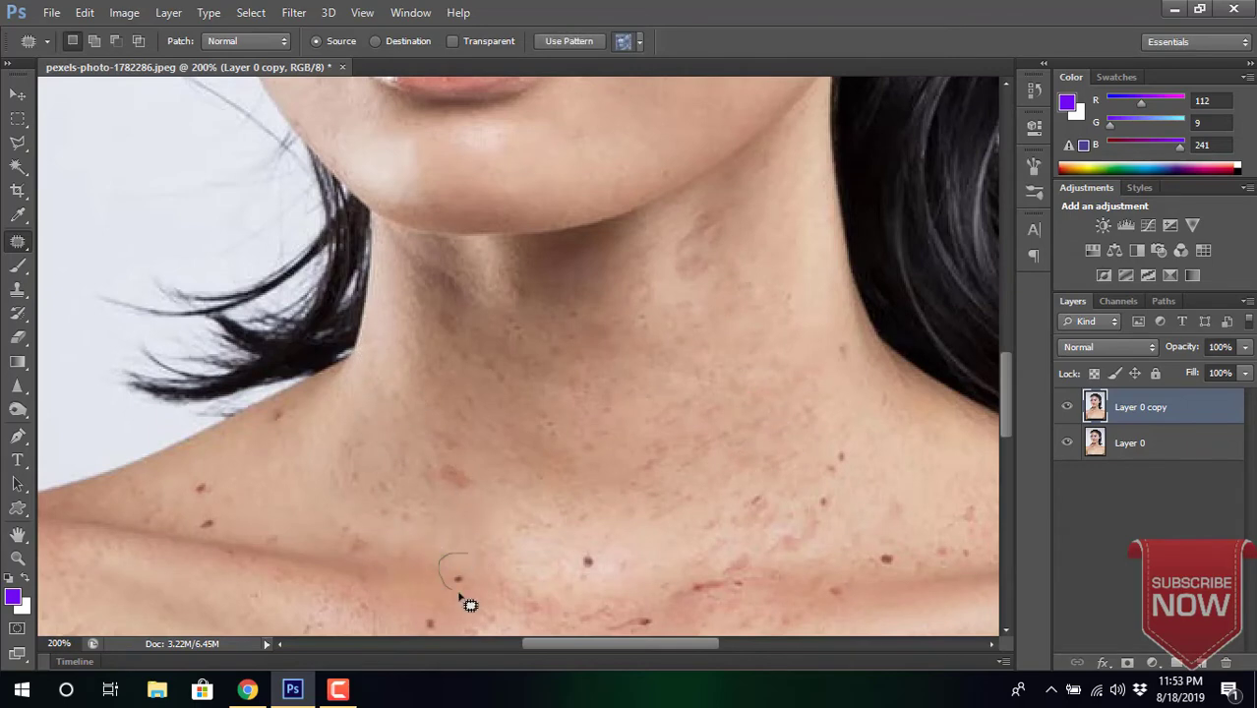
mouse_move(468, 603)
left_mouse_down()
mouse_move(486, 546)
mouse_move(471, 504)
left_mouse_up()
- Patch the spots along the left collarbone with clean skin
scroll(590, 393, "down", 3)
mouse_move(590, 384)
left_mouse_down()
mouse_move(629, 413)
mouse_move(590, 383)
left_mouse_up()
left_click_drag(590, 403, 551, 432)
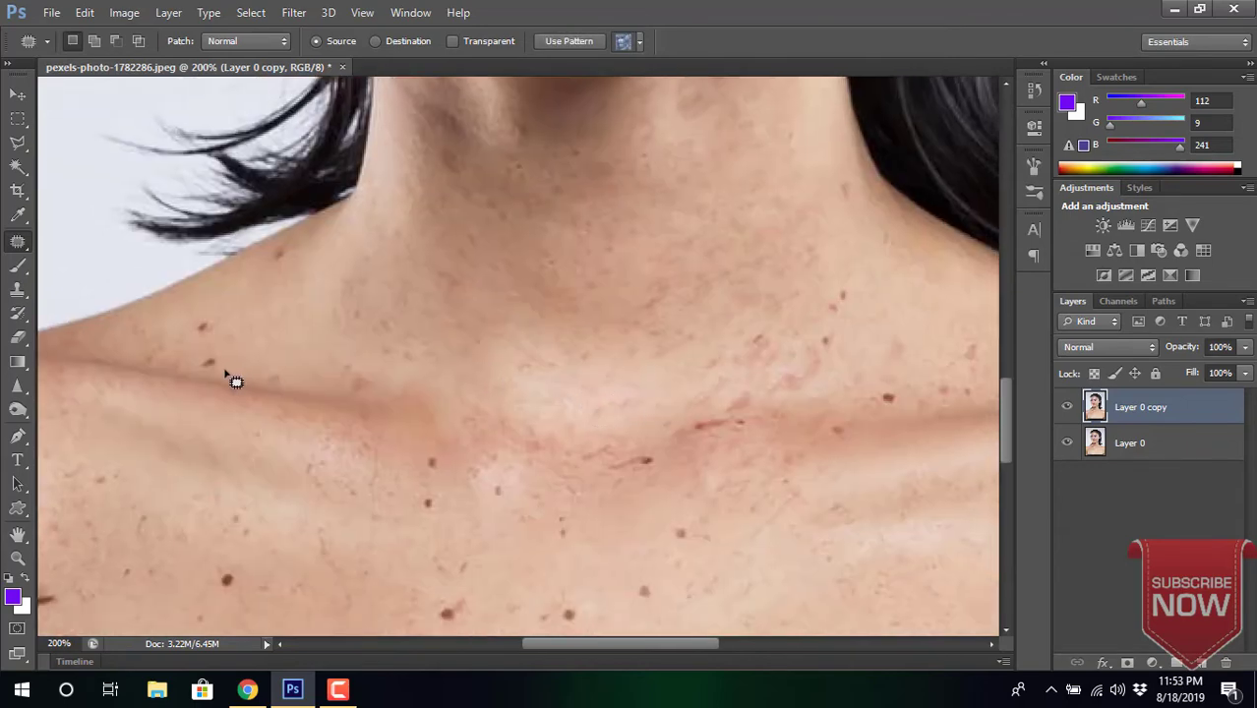
left_click_drag(230, 373, 226, 369)
left_click_drag(210, 342, 316, 345)
left_click_drag(432, 433, 443, 441)
left_click_drag(413, 492, 440, 518)
- Patch the spot on the right collarbone with clean skin
scroll(440, 518, "right", 5)
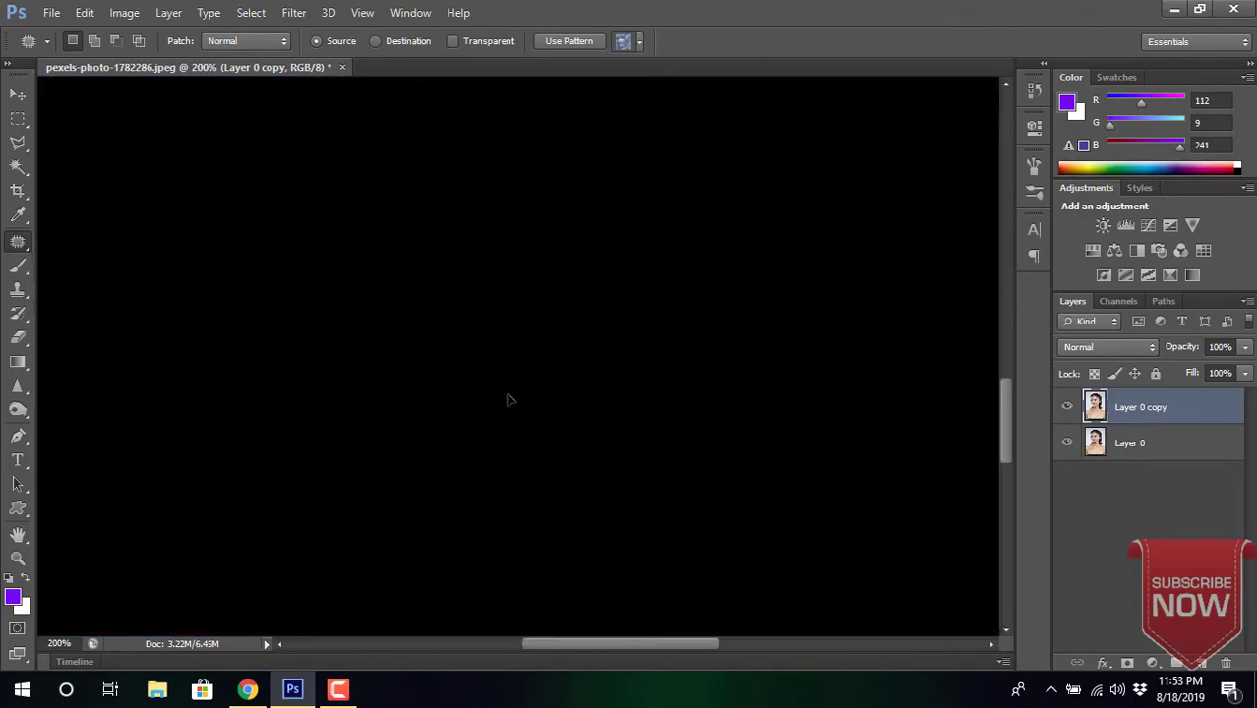
scroll(580, 468, "up", 1)
left_click_drag(615, 329, 611, 339)
mouse_move(666, 429)
left_mouse_down()
mouse_move(679, 439)
mouse_move(669, 430)
left_mouse_up()
left_click_drag(671, 480, 617, 427)
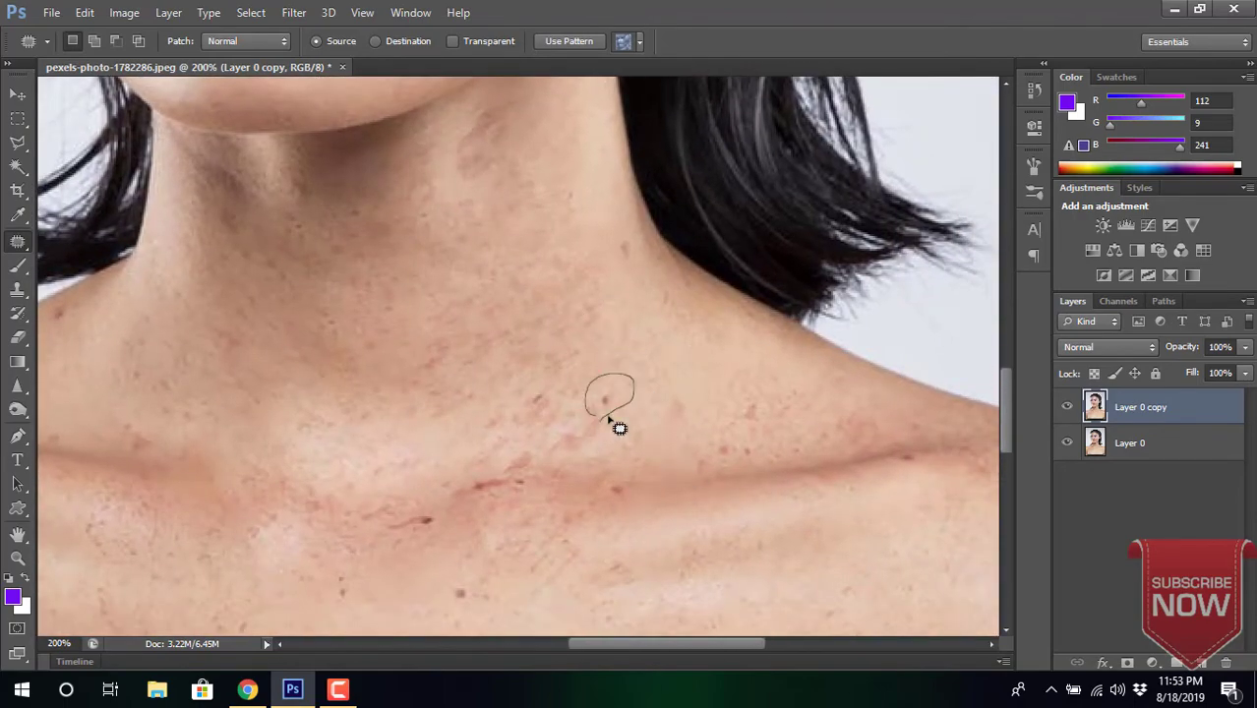
scroll(617, 477, "down", 3)
mouse_move(575, 337)
left_mouse_down()
mouse_move(590, 335)
mouse_move(463, 404)
left_mouse_up()
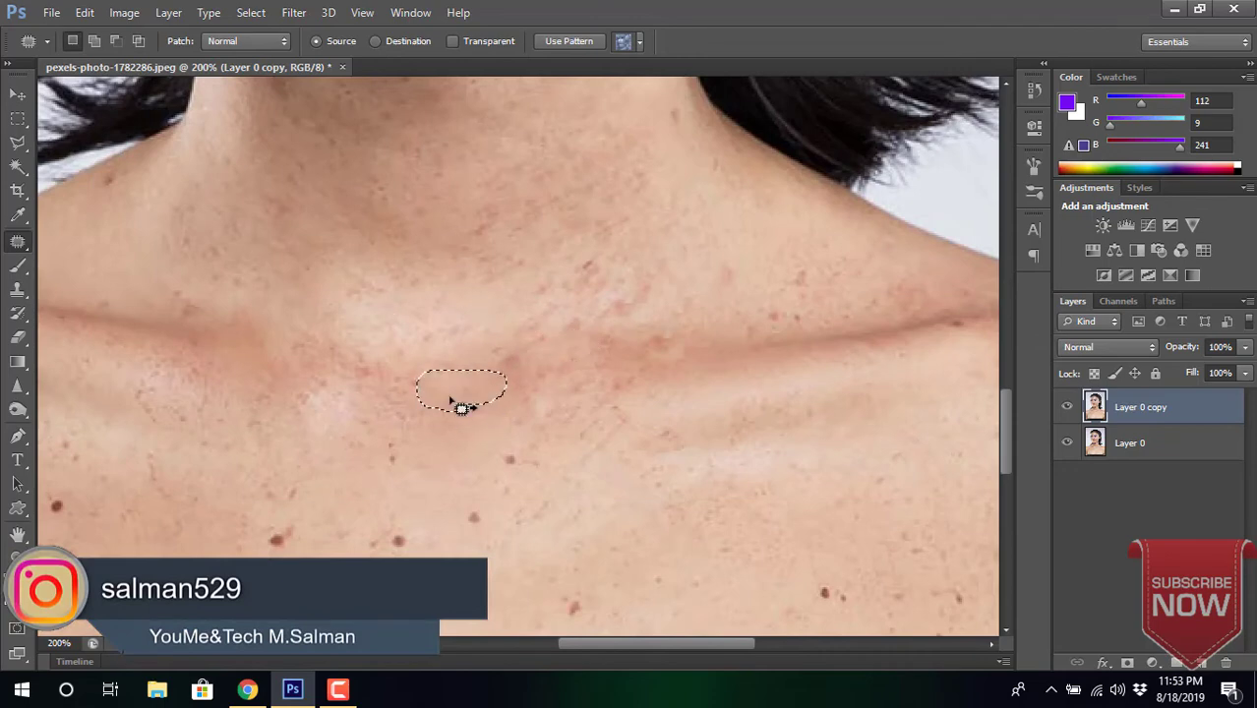
mouse_move(519, 438)
left_mouse_down()
mouse_move(507, 470)
mouse_move(435, 522)
left_mouse_up()
- Patch the first dark spots and mole on the chest
scroll(492, 492, "down", 3)
scroll(492, 492, "left", 3)
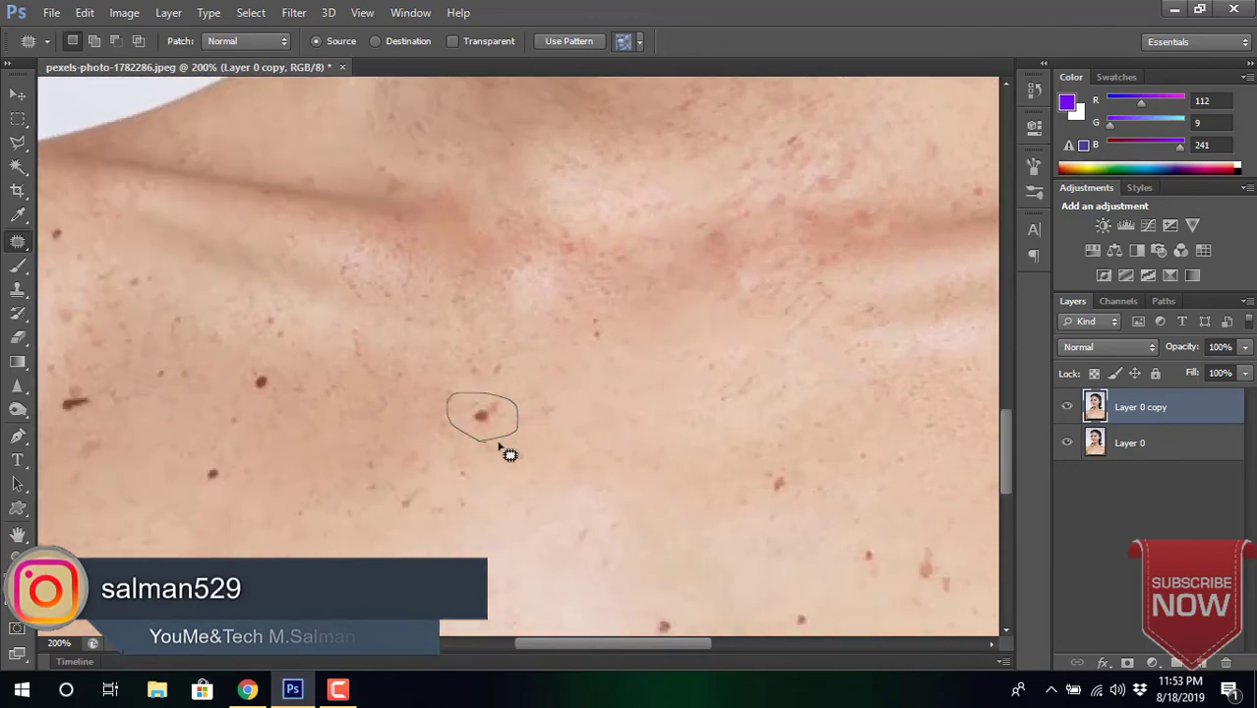
left_click_drag(505, 443, 413, 423)
left_click_drag(266, 364, 236, 359)
scroll(224, 443, "down", 3)
left_click_drag(467, 462, 562, 421)
scroll(561, 421, "right", 5)
left_click_drag(513, 364, 522, 359)
mouse_move(612, 295)
left_mouse_down()
mouse_move(631, 289)
mouse_move(707, 329)
mouse_move(810, 303)
left_mouse_up()
- Outline and patch the next mole on the chest
mouse_move(732, 362)
left_mouse_down()
mouse_move(744, 386)
mouse_move(725, 364)
left_mouse_up()
left_click_drag(731, 392, 698, 497)
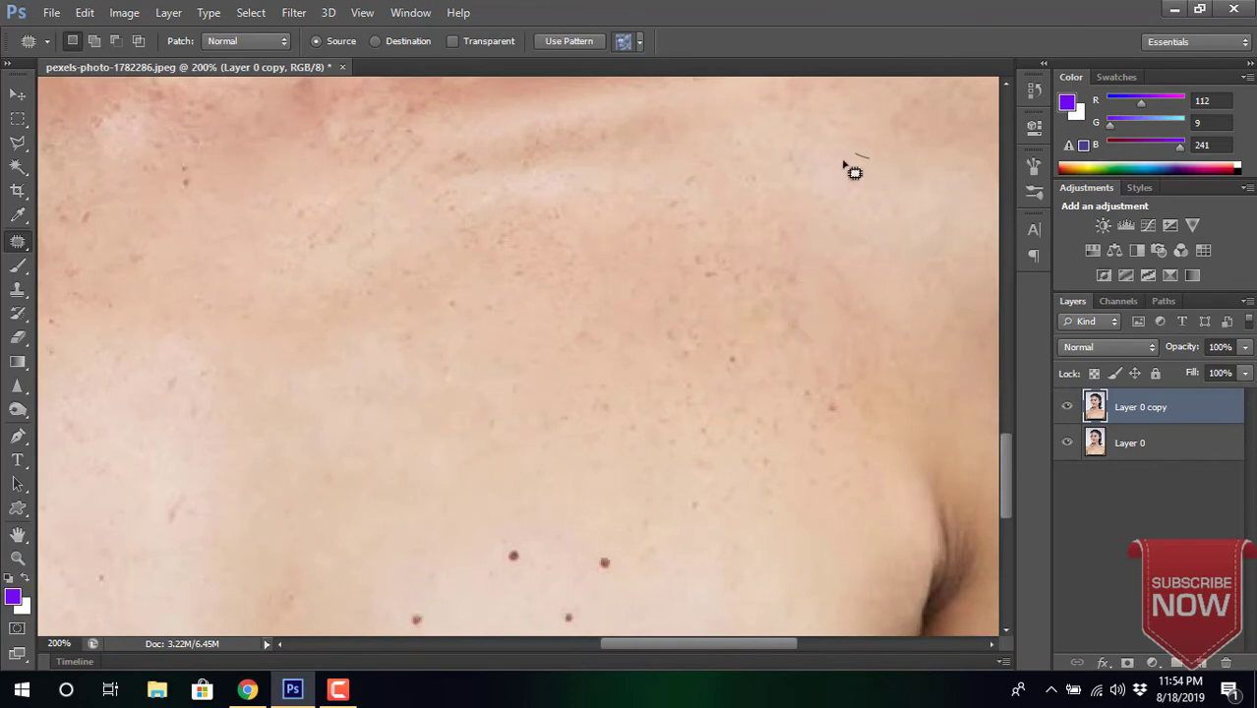
scroll(780, 208, "down", 3)
left_click_drag(630, 325, 620, 326)
left_click_drag(644, 378, 735, 379)
left_click_drag(551, 315, 439, 414)
scroll(707, 359, "left", 5)
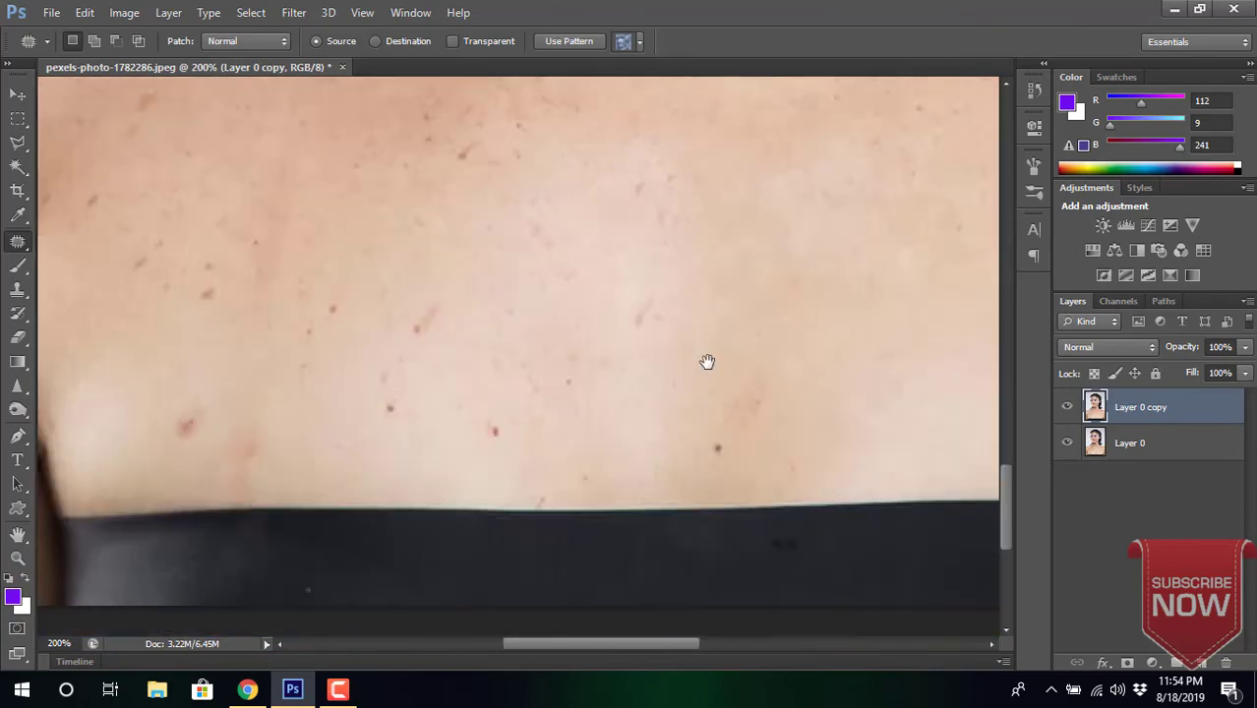
- Patch the moles near and above the garment band with clean chest skin
left_click_drag(732, 386, 722, 467)
left_click_drag(733, 423, 526, 423)
left_click_drag(669, 275, 689, 286)
mouse_move(470, 292)
left_mouse_down()
mouse_move(443, 300)
mouse_move(575, 303)
left_mouse_up()
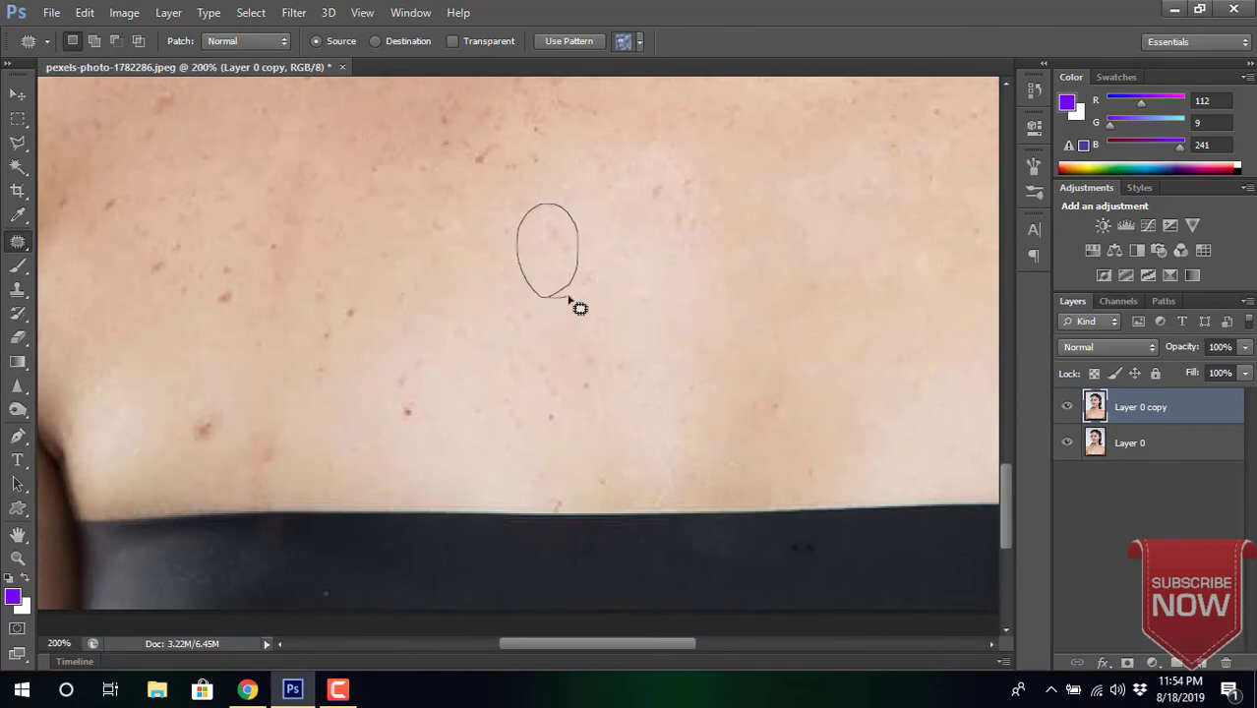
scroll(533, 412, "down", 2)
scroll(532, 412, "left", 3)
- Patch the upper chest and shoulder moles, deselect, and zoom out
mouse_move(463, 339)
left_mouse_down()
mouse_move(491, 421)
mouse_move(492, 315)
left_mouse_up()
mouse_move(397, 264)
left_mouse_down()
mouse_move(277, 385)
mouse_move(354, 369)
left_mouse_up()
mouse_move(322, 224)
left_mouse_down()
mouse_move(230, 283)
mouse_move(226, 364)
left_mouse_up()
left_click_drag(227, 354, 230, 413)
scroll(231, 413, "up", 5)
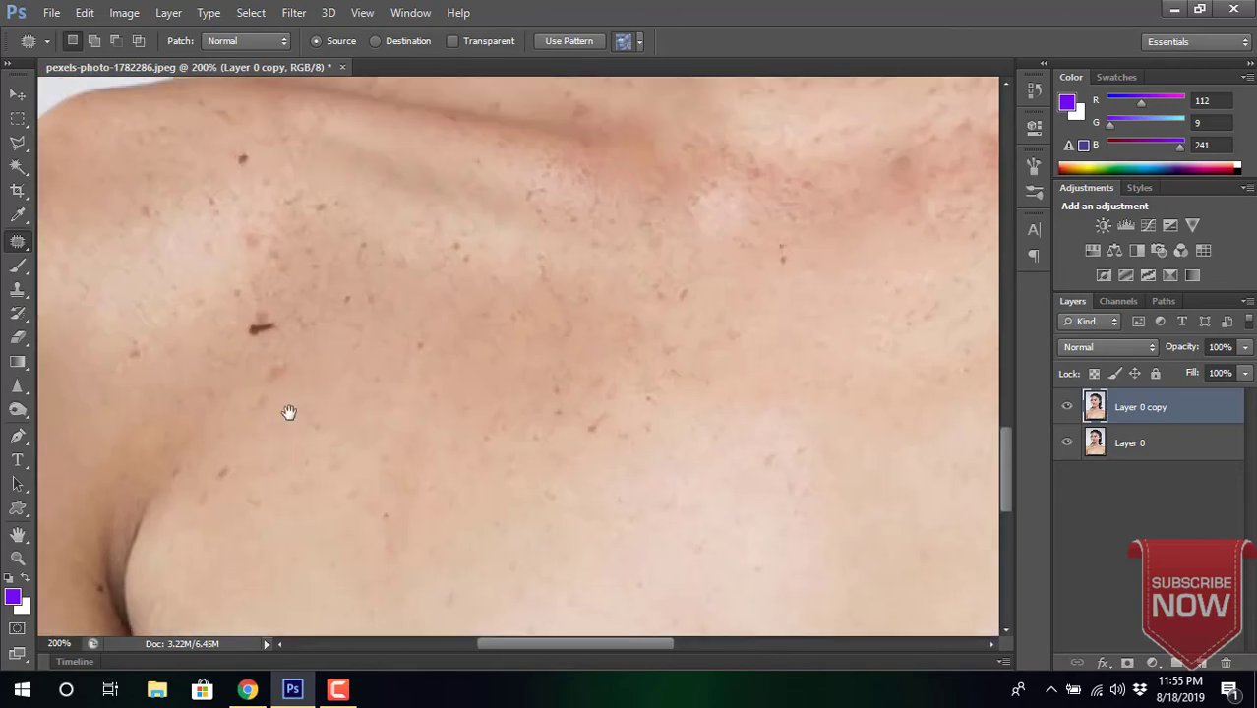
mouse_move(261, 314)
left_mouse_down()
mouse_move(295, 379)
mouse_move(237, 510)
left_mouse_up()
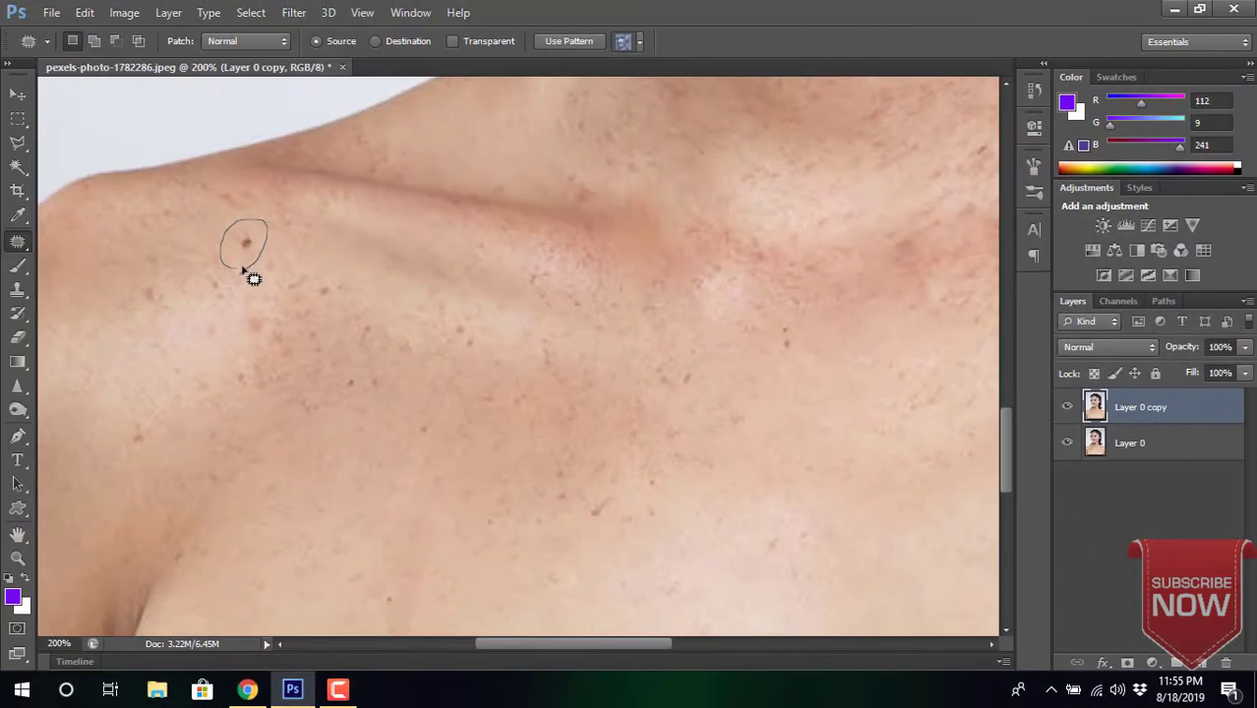
left_click_drag(244, 257, 295, 329)
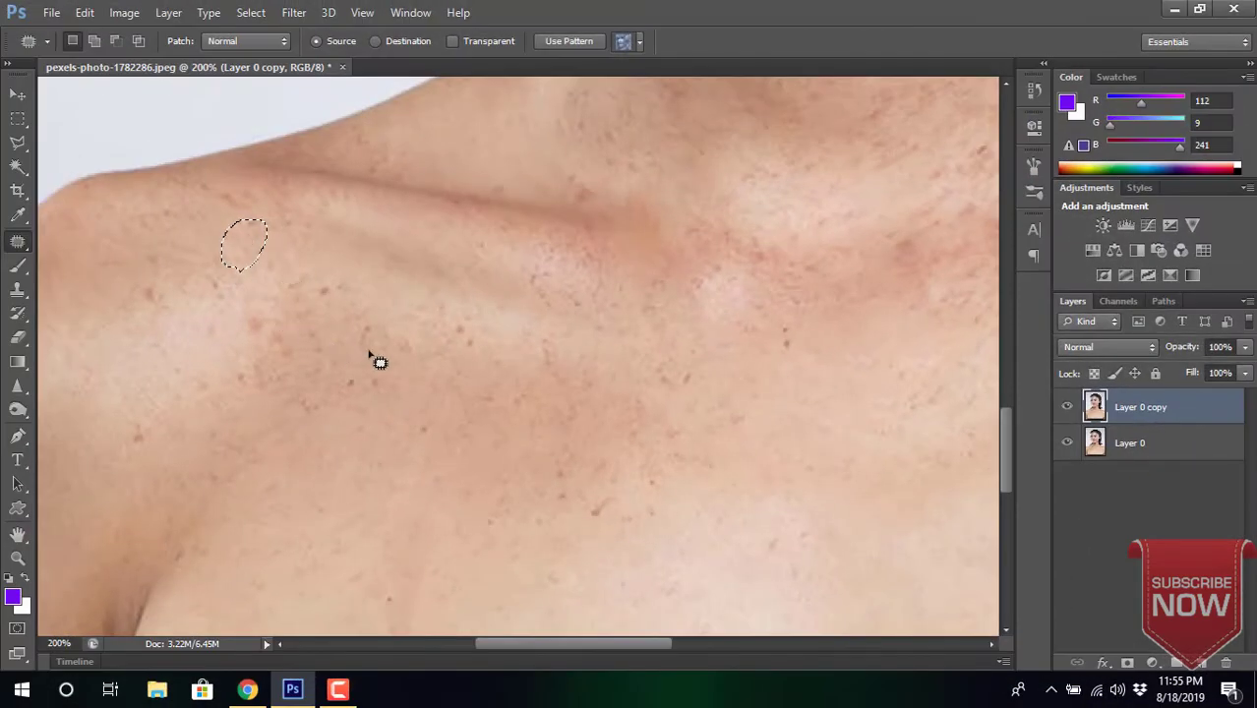
key("ctrl+d")
key("ctrl+minus")
- Zoom out to view the whole retouched portrait
key("ctrl+minus")
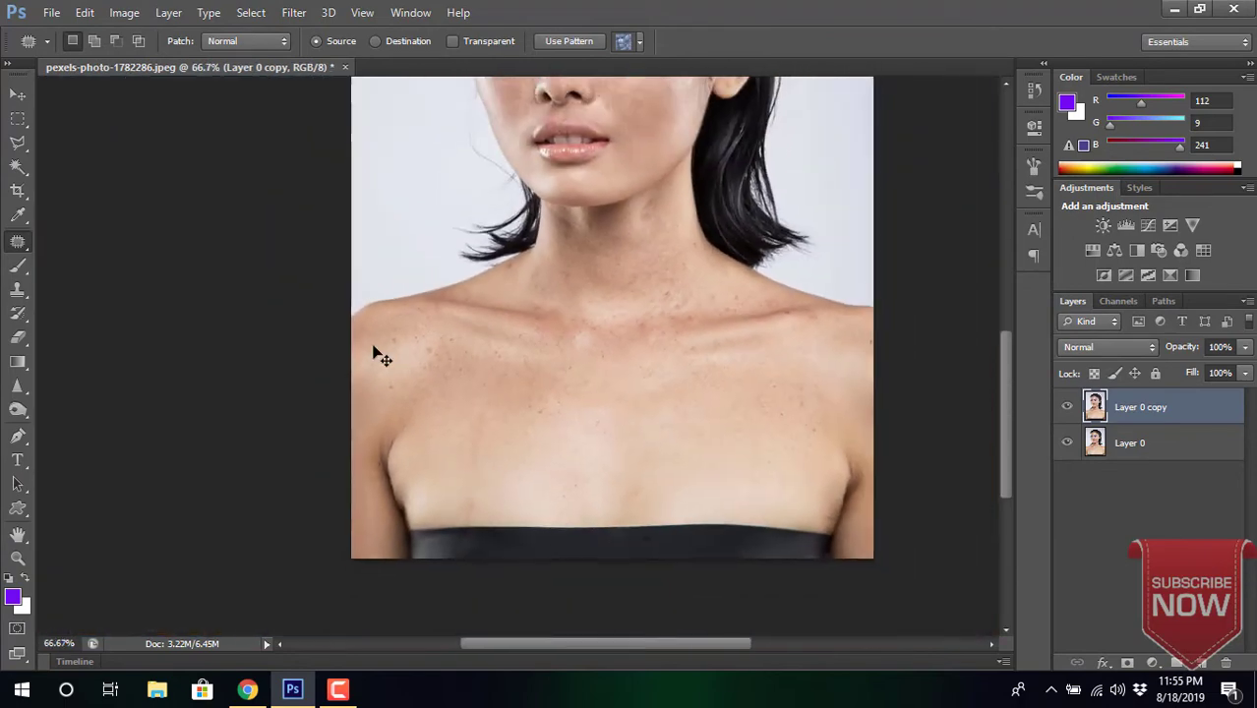
key("ctrl+minus")
key("ctrl+minus")
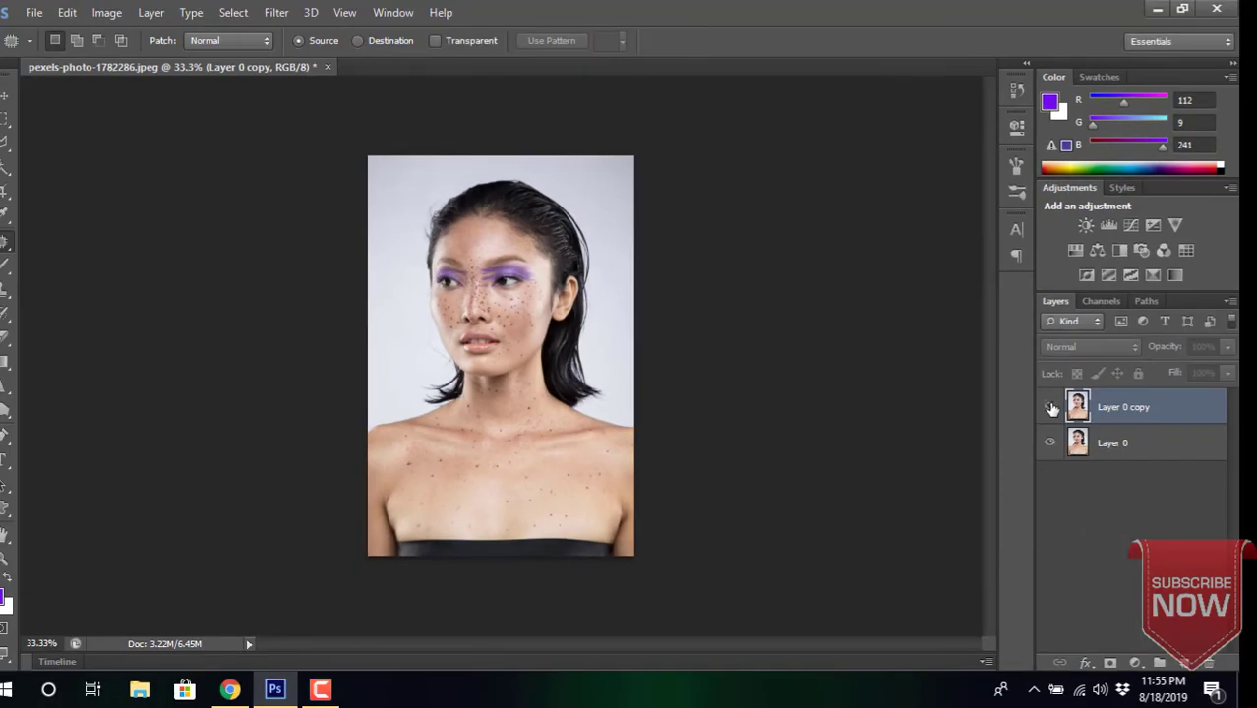
- Turn Layer 0 copy's visibility back on in the Layers panel
left_click(1051, 407)
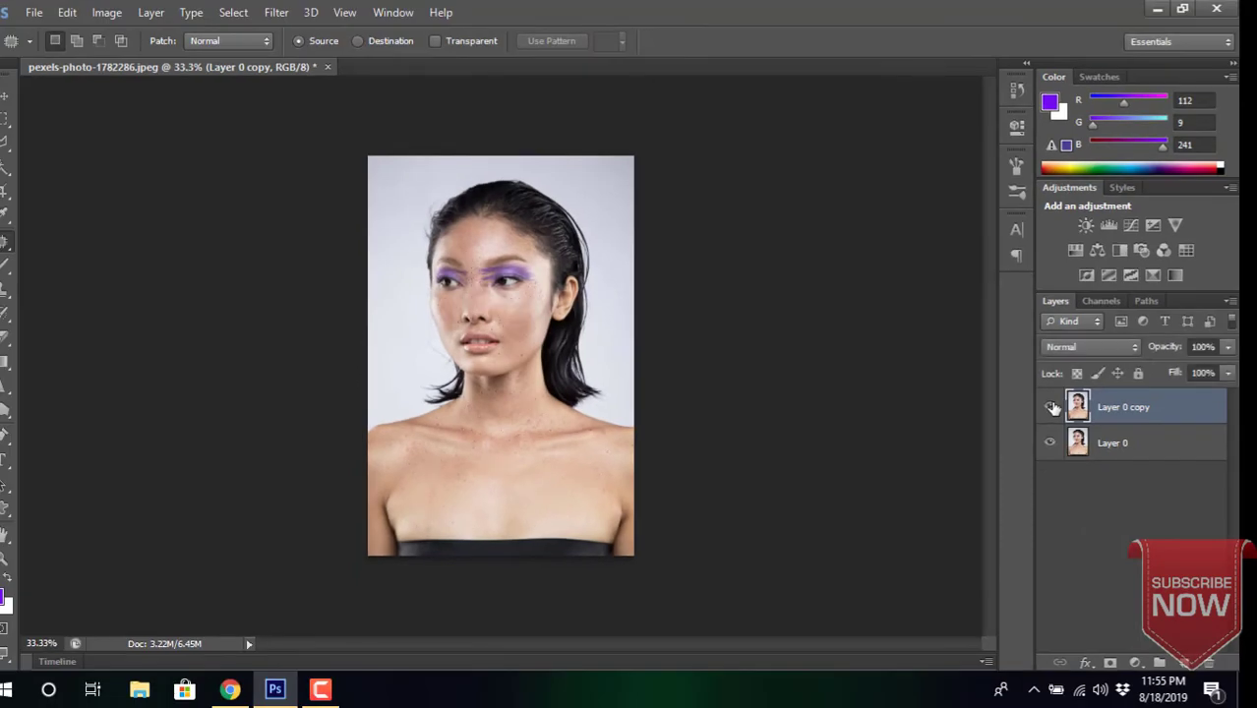